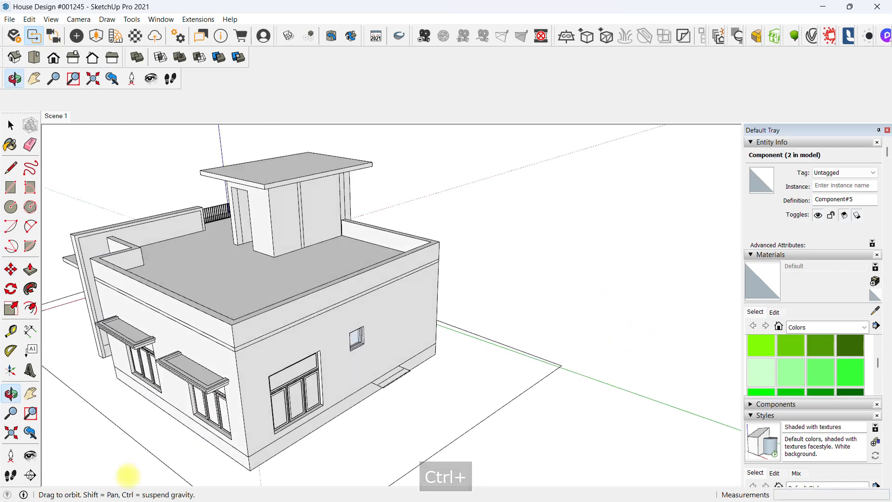
# - Place the canopy copy at the side wall's three-panel window and rotate it 90 degrees about the window's lower corner
pyautogui.click(275, 436)
pyautogui.scroll(2, 276, 438)
pyautogui.scroll(3, 276, 439)
pyautogui.press('q')
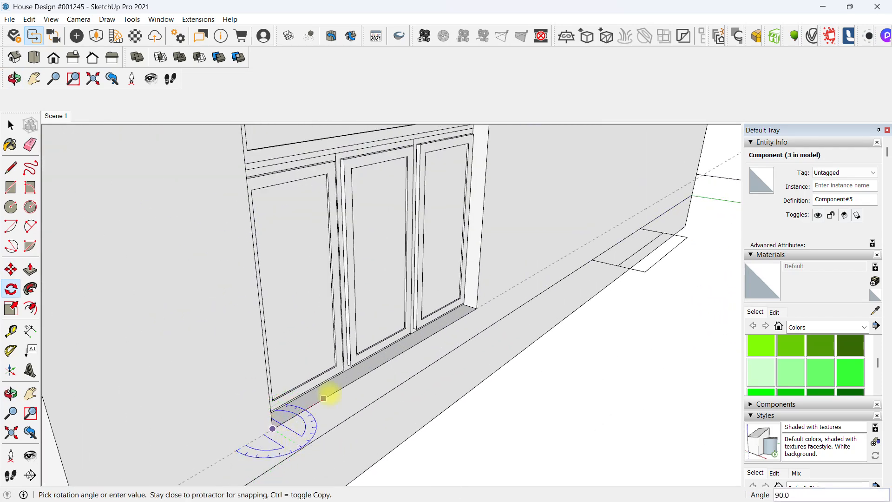
pyautogui.press('space')
pyautogui.scroll(-5, 285, 378)
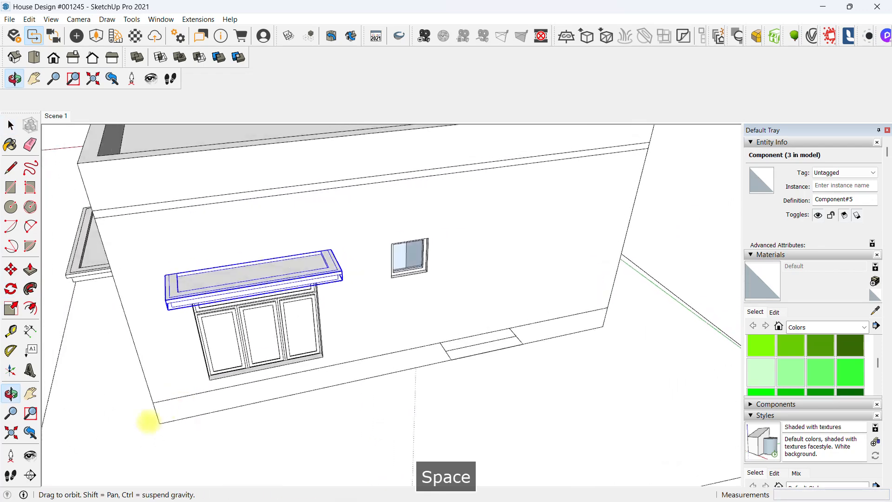
# - Copy the canopy from the side wall's three-panel window to the lower corner of the matching window on the next wall
pyautogui.click(206, 373)
pyautogui.press('ctrl')
pyautogui.scroll(-2, 320, 395)
pyautogui.moveTo(503, 360); pyautogui.dragTo(325, 371, button='middle')
pyautogui.keyDown('shift'); pyautogui.moveTo(325, 372); pyautogui.dragTo(478, 368, button='middle'); pyautogui.keyUp('shift')
pyautogui.scroll(3, 581, 342)
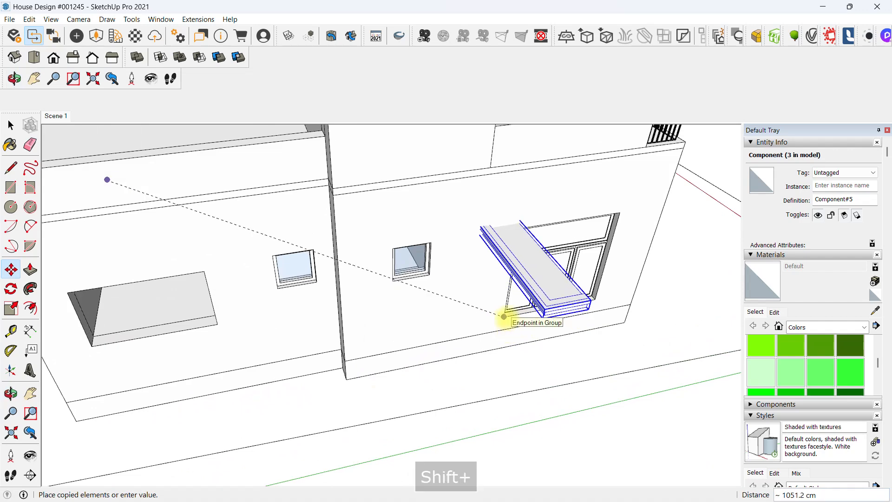
pyautogui.click(503, 316)
# - Rotate the copied canopy about the window's lower corner until it runs parallel to that wall above the window
pyautogui.scroll(5, 507, 318)
pyautogui.press('q')
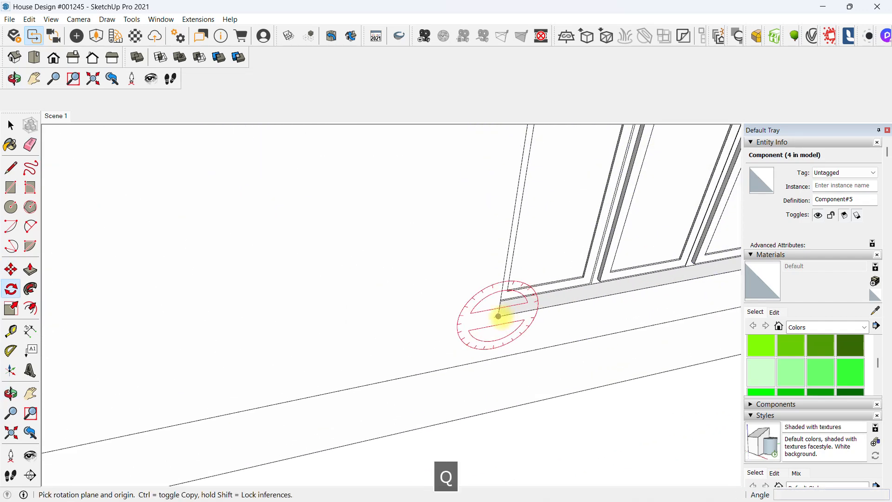
pyautogui.scroll(3, 498, 316)
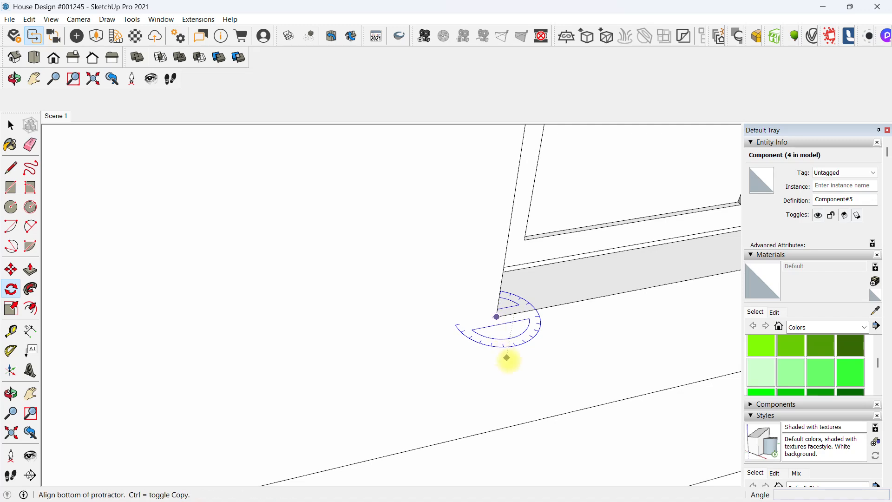
pyautogui.scroll(-3, 506, 358)
pyautogui.scroll(-3, 428, 363)
pyautogui.press('space')
pyautogui.scroll(-3, 432, 305)
# - Copy the aligned canopy along the wall to the wide window opening, matching the window's upper corner
pyautogui.moveTo(432, 305); pyautogui.dragTo(360, 317, button='middle')
pyautogui.scroll(3, 442, 328)
pyautogui.moveTo(441, 329); pyautogui.dragTo(474, 125, button='middle')
pyautogui.press('m')
pyautogui.scroll(5, 448, 183)
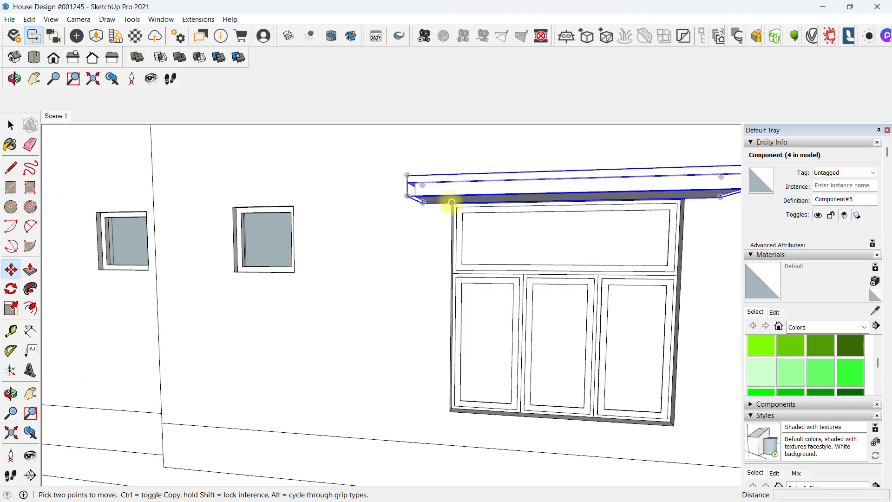
pyautogui.click(452, 202)
pyautogui.press('ctrl')
pyautogui.keyDown('shift'); pyautogui.moveTo(354, 290); pyautogui.dragTo(761, 305, button='middle'); pyautogui.keyUp('shift')
pyautogui.scroll(2, 404, 241)
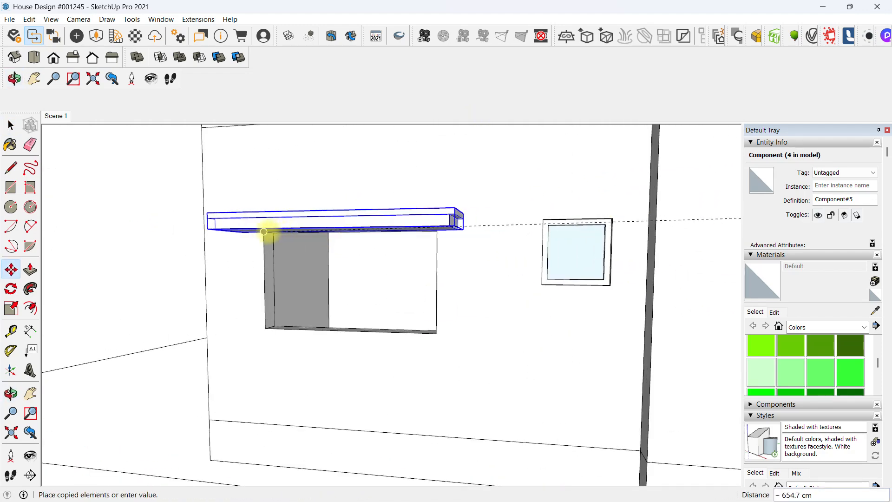
pyautogui.click(269, 232)
pyautogui.scroll(-3, 268, 233)
pyautogui.moveTo(377, 237); pyautogui.dragTo(462, 426, button='middle')
pyautogui.press('space')
# - Copy the canopy from the wide opening to the small window beside the three-panel window
pyautogui.scroll(-3, 437, 288)
pyautogui.moveTo(436, 288); pyautogui.dragTo(213, 346, button='middle')
pyautogui.moveTo(418, 339); pyautogui.dragTo(654, 410, button='middle')
pyautogui.scroll(3, 548, 318)
pyautogui.moveTo(531, 321); pyautogui.dragTo(396, 317, button='middle')
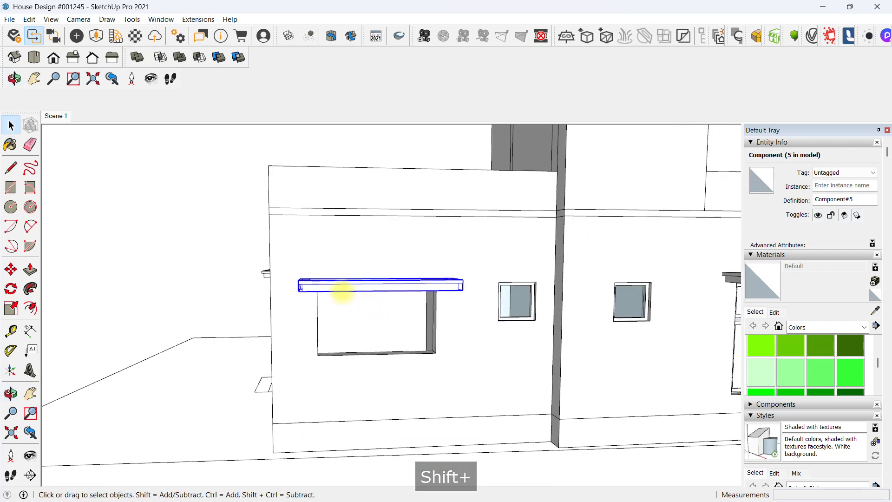
pyautogui.press('m')
pyautogui.moveTo(328, 376); pyautogui.dragTo(303, 226, button='middle')
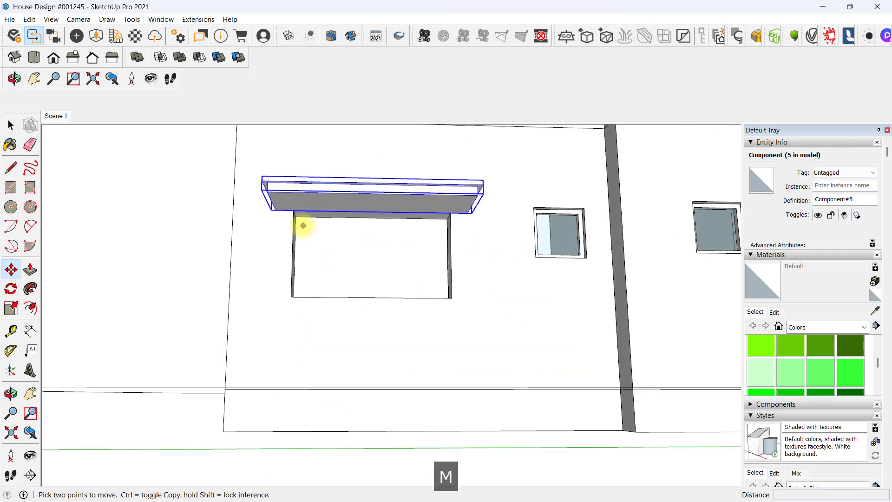
pyautogui.click(293, 210)
pyautogui.press('ctrl')
pyautogui.scroll(-1, 439, 319)
pyautogui.keyDown('shift'); pyautogui.moveTo(442, 319); pyautogui.dragTo(267, 362, button='middle'); pyautogui.keyUp('shift')
pyautogui.scroll(1, 589, 253)
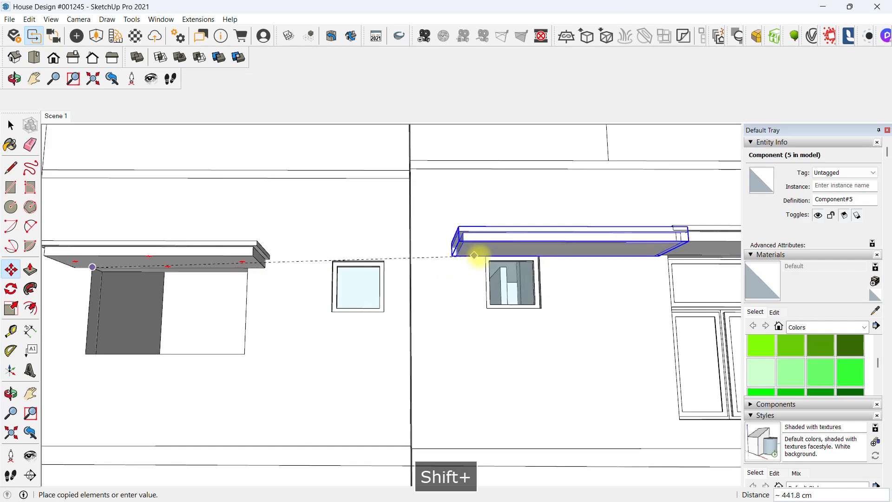
pyautogui.click(487, 247)
pyautogui.press('space')
# - Explode the canopy copy above the small window and combine its parts into a separate group
pyautogui.moveTo(498, 259); pyautogui.dragTo(472, 299, button='middle')
pyautogui.rightClick(475, 293)
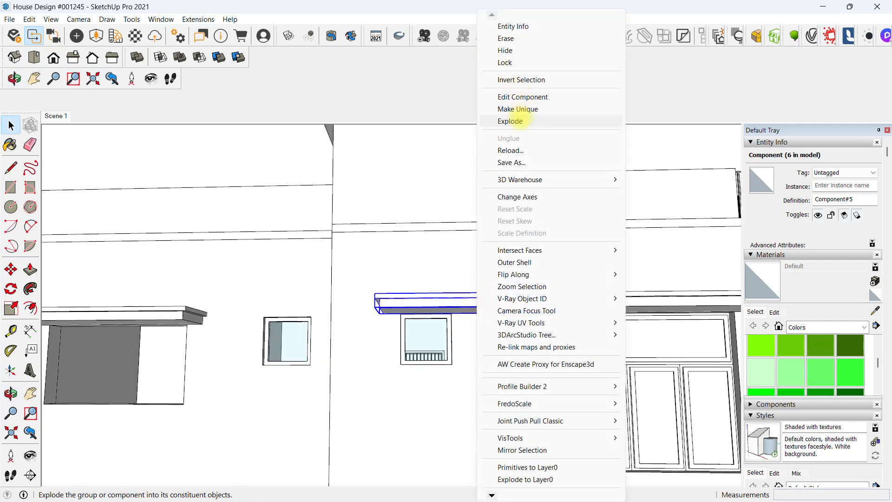
pyautogui.click(510, 121)
pyautogui.hotkey('ctrl', 'g')
# - Measure from the small window's corner to the canopy's end and shorten the canopy's upper slab by moving its end toward the window
pyautogui.moveTo(513, 248); pyautogui.dragTo(404, 309, button='middle')
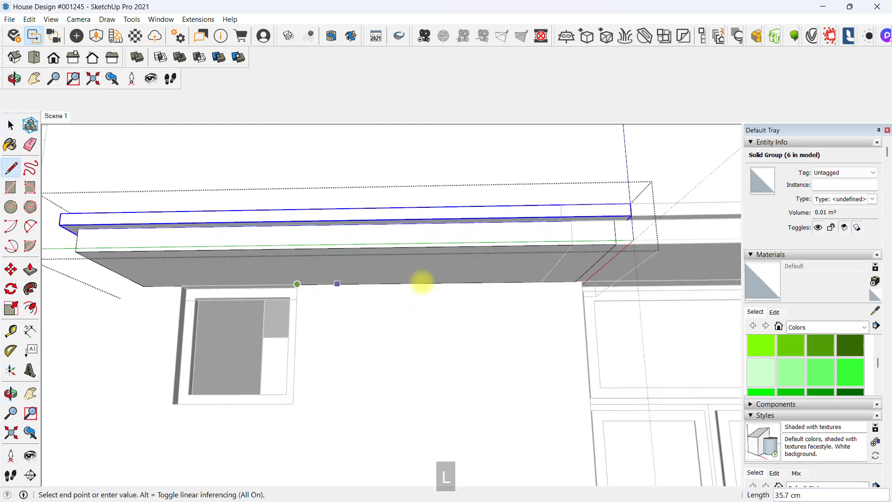
pyautogui.scroll(2, 590, 279)
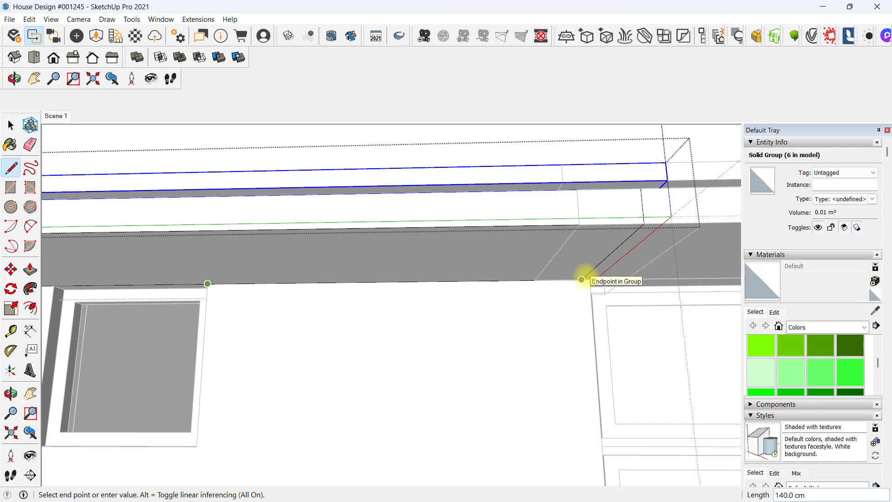
pyautogui.press('space')
pyautogui.moveTo(446, 265); pyautogui.dragTo(351, 307, button='middle')
pyautogui.moveTo(344, 405); pyautogui.dragTo(608, 174)
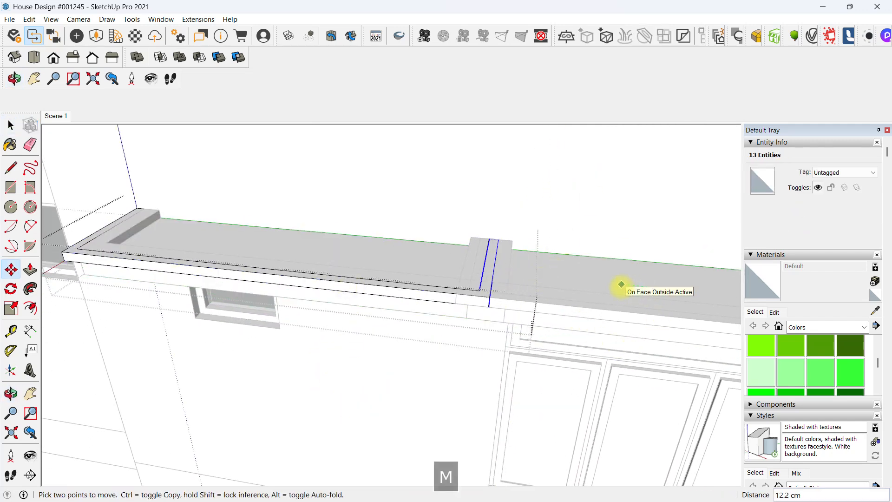
pyautogui.press('Return')
pyautogui.press('space')
# - Shorten the canopy's lower slab by moving its end faces toward the small window to match the upper slab
pyautogui.moveTo(623, 288); pyautogui.dragTo(475, 334, button='middle')
pyautogui.scroll(3, 441, 398)
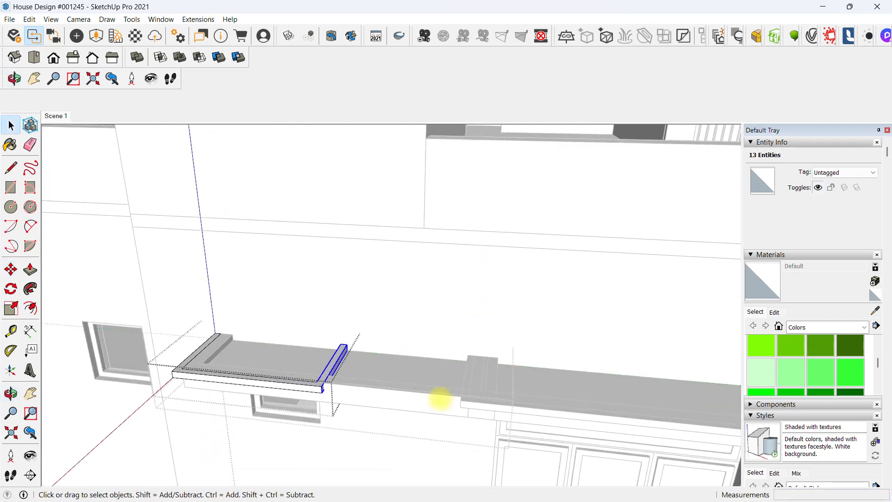
pyautogui.click(435, 402)
pyautogui.scroll(-1, 437, 402)
pyautogui.keyDown('shift'); pyautogui.moveTo(435, 401); pyautogui.dragTo(395, 405, button='middle'); pyautogui.keyUp('shift')
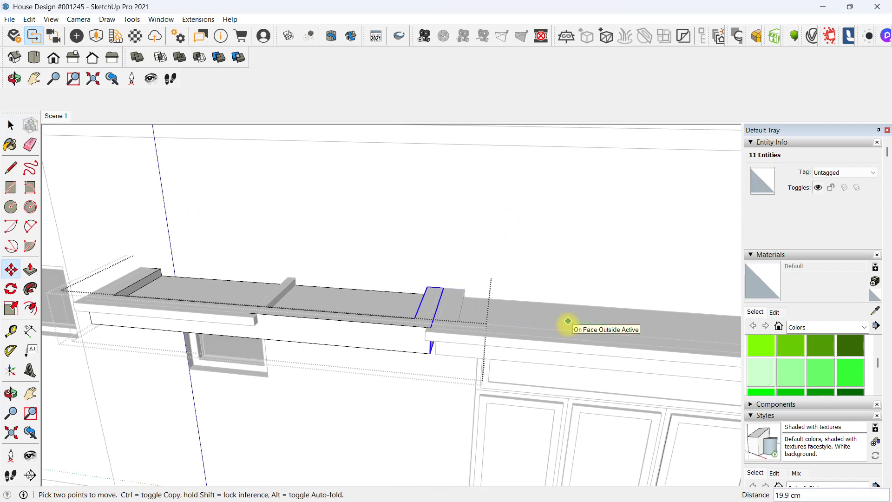
pyautogui.press('Return')
pyautogui.press('space')
# - Close the group for editing and turn the shortened small-window canopy into a component
pyautogui.moveTo(567, 324); pyautogui.dragTo(510, 318, button='middle')
pyautogui.scroll(-2, 508, 320)
pyautogui.click(428, 404)
pyautogui.moveTo(458, 279); pyautogui.dragTo(438, 372, button='middle')
pyautogui.click(400, 289)
pyautogui.scroll(2, 392, 349)
pyautogui.rightClick(393, 353)
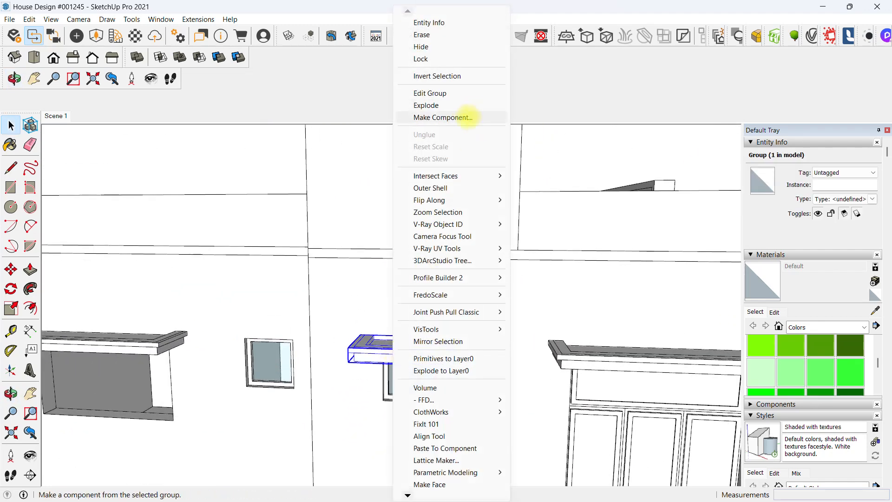
pyautogui.click(442, 116)
pyautogui.click(460, 375)
# - Copy the small canopy from the window's lower corner to the neighbouring small window beyond the projecting wall edge
pyautogui.scroll(4, 388, 416)
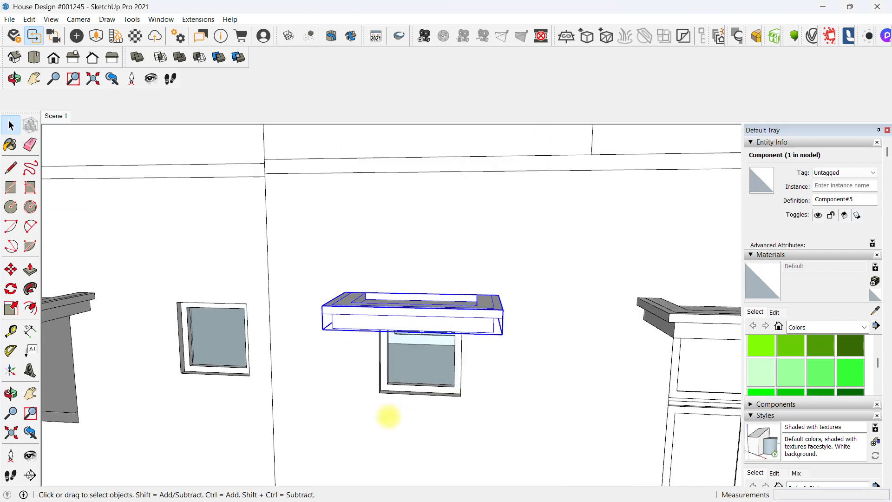
pyautogui.press('m')
pyautogui.click(466, 394)
pyautogui.press('ctrl')
pyautogui.moveTo(458, 343); pyautogui.dragTo(478, 426, button='middle')
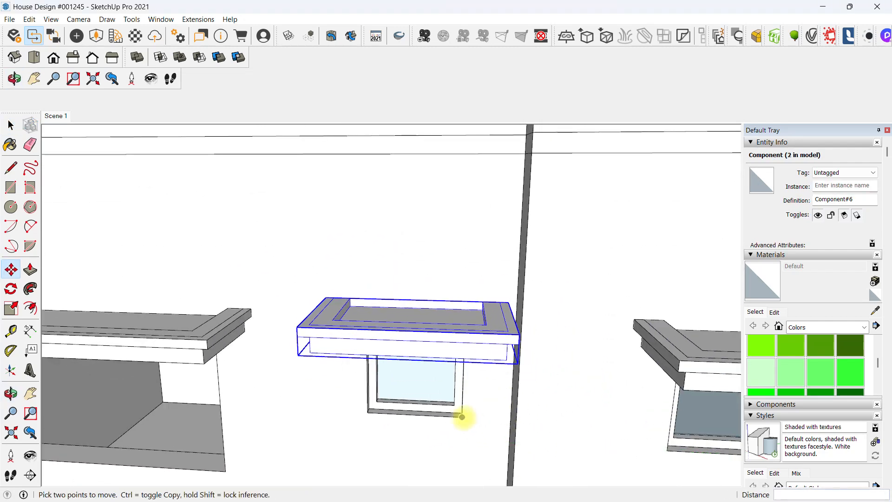
# - Copy the small canopy to the lower corner of the small window on the adjacent side wall
pyautogui.click(462, 416)
pyautogui.press('ctrl')
pyautogui.scroll(-3, 625, 283)
pyautogui.moveTo(625, 282); pyautogui.dragTo(448, 313, button='middle')
pyautogui.scroll(3, 293, 315)
pyautogui.keyDown('shift'); pyautogui.moveTo(336, 320); pyautogui.dragTo(519, 239, button='middle'); pyautogui.keyUp('shift')
pyautogui.scroll(3, 511, 325)
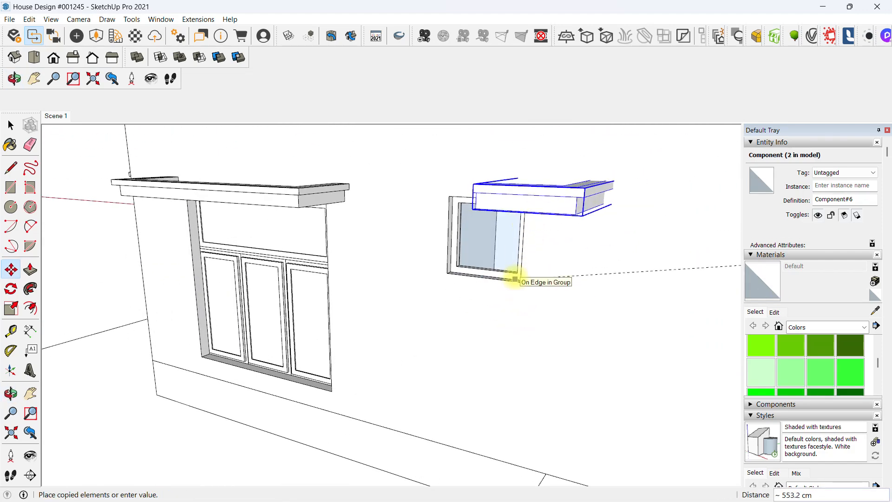
pyautogui.click(522, 281)
# - Rotate the small canopy copy about the window's lower corner so it aligns with the side wall
pyautogui.moveTo(522, 281)
pyautogui.mouseDown(button='middle')
pyautogui.moveTo(589, 370)
pyautogui.moveTo(562, 343)
pyautogui.moveTo(534, 283)
pyautogui.mouseUp(button='middle')
pyautogui.scroll(4, 561, 342)
pyautogui.press('q')
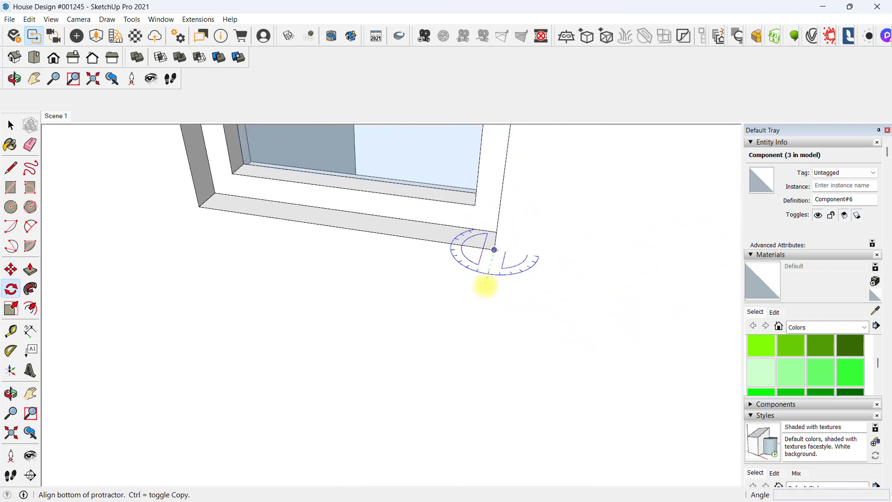
pyautogui.press('space')
# - Review the canopies and overall house from the side, front and above
pyautogui.scroll(-5, 423, 239)
pyautogui.moveTo(472, 295); pyautogui.dragTo(317, 267, button='middle')
pyautogui.scroll(-4, 390, 248)
pyautogui.moveTo(591, 247); pyautogui.dragTo(302, 223, button='middle')
pyautogui.scroll(-1, 328, 234)
pyautogui.moveTo(369, 255); pyautogui.dragTo(449, 239, button='middle')
pyautogui.moveTo(356, 331); pyautogui.dragTo(338, 364, button='middle')
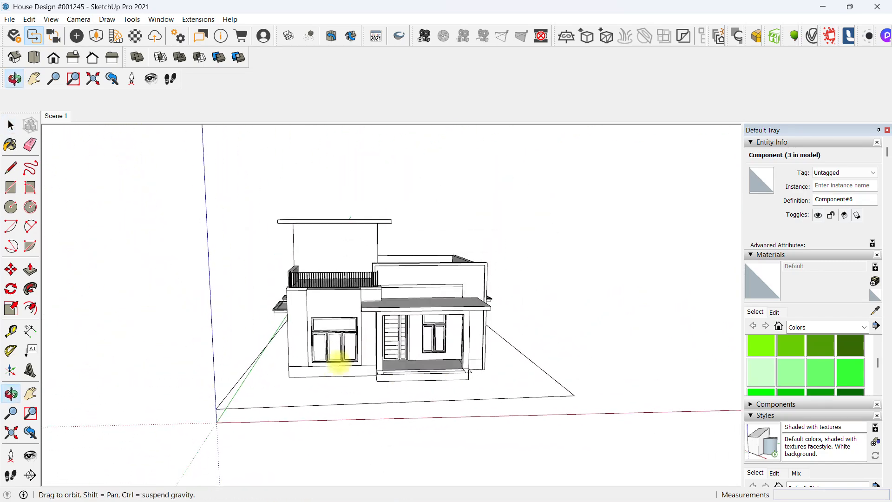
pyautogui.moveTo(523, 366); pyautogui.dragTo(235, 322, button='middle')
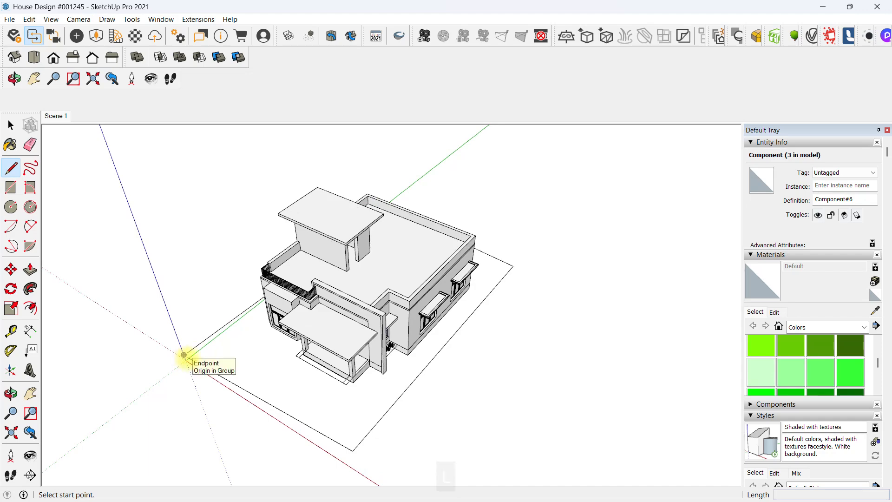
# - Trace the lot boundary with the Line tool to form a ground face and make it a group
pyautogui.scroll(6, 184, 354)
pyautogui.click(181, 355)
pyautogui.scroll(-5, 54, 291)
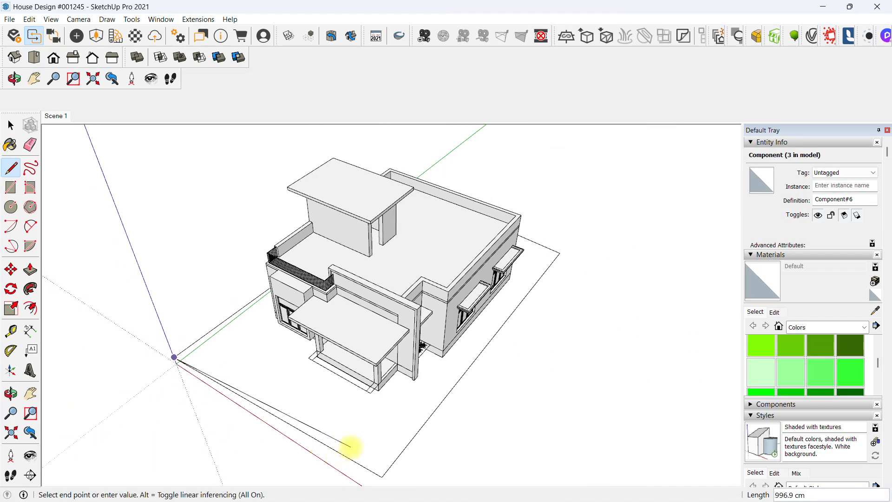
pyautogui.moveTo(503, 345); pyautogui.dragTo(388, 405, button='middle')
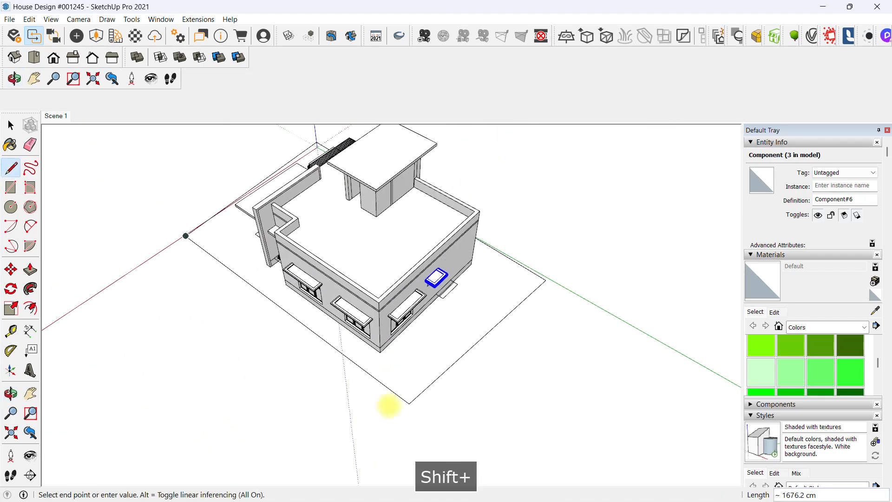
pyautogui.moveTo(565, 333); pyautogui.dragTo(301, 289, button='middle')
pyautogui.click(447, 325)
pyautogui.scroll(-1, 454, 330)
pyautogui.press('space')
pyautogui.click(401, 301)
pyautogui.hotkey('ctrl', 'g')
# - Move the ground group straight down 45 cm from the porch floor corner
pyautogui.scroll(2, 464, 288)
pyautogui.moveTo(503, 285); pyautogui.dragTo(376, 299, button='middle')
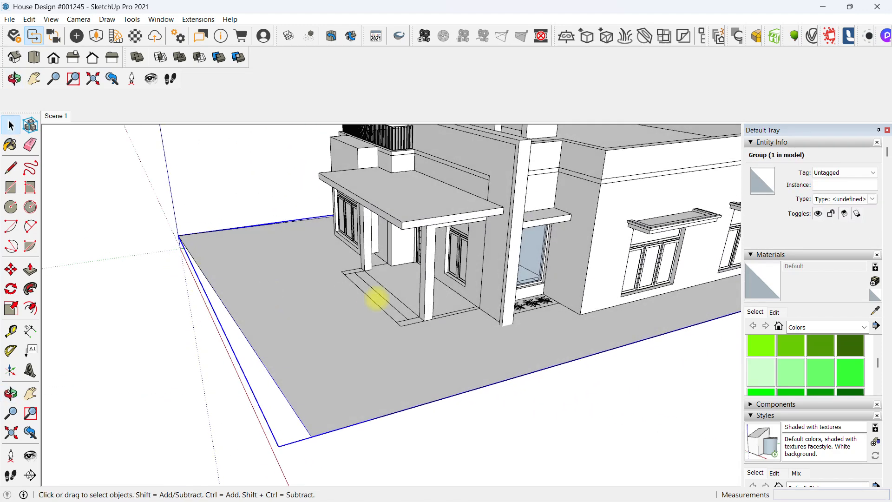
pyautogui.keyDown('shift'); pyautogui.moveTo(466, 322); pyautogui.dragTo(428, 299, button='middle'); pyautogui.keyUp('shift')
pyautogui.scroll(4, 427, 299)
pyautogui.press('m')
pyautogui.scroll(1, 429, 272)
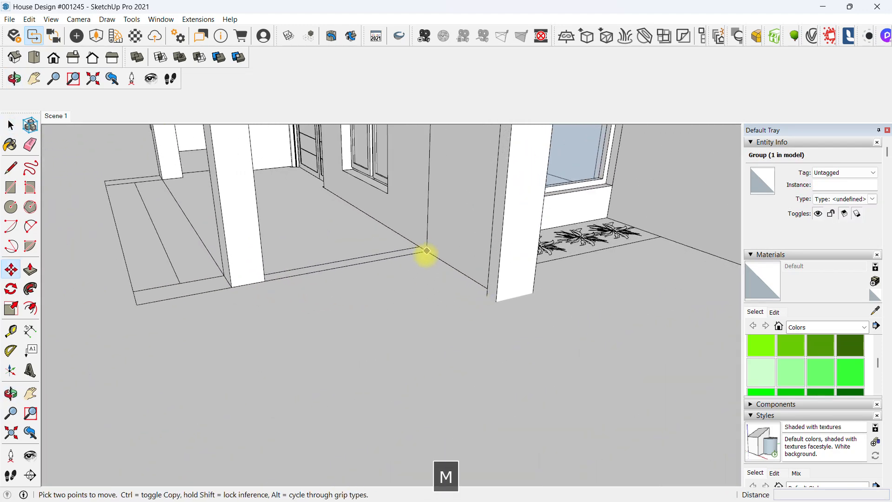
pyautogui.click(426, 254)
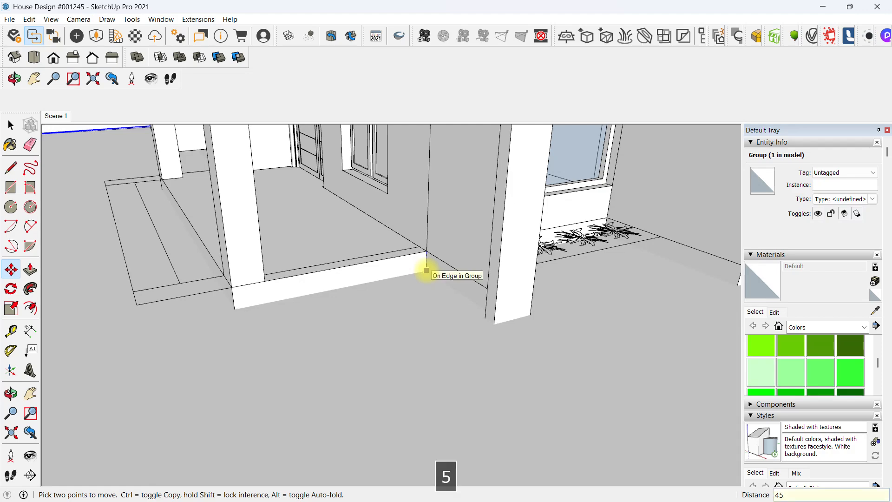
pyautogui.press('Return')
# - Open the ground group, extrude its face downward with Push/Pull to form a slab, and close the group
pyautogui.scroll(-4, 426, 270)
pyautogui.moveTo(141, 346); pyautogui.dragTo(246, 277, button='middle')
pyautogui.scroll(2, 246, 278)
pyautogui.moveTo(305, 305); pyautogui.dragTo(339, 329, button='middle')
pyautogui.doubleClick(339, 328)
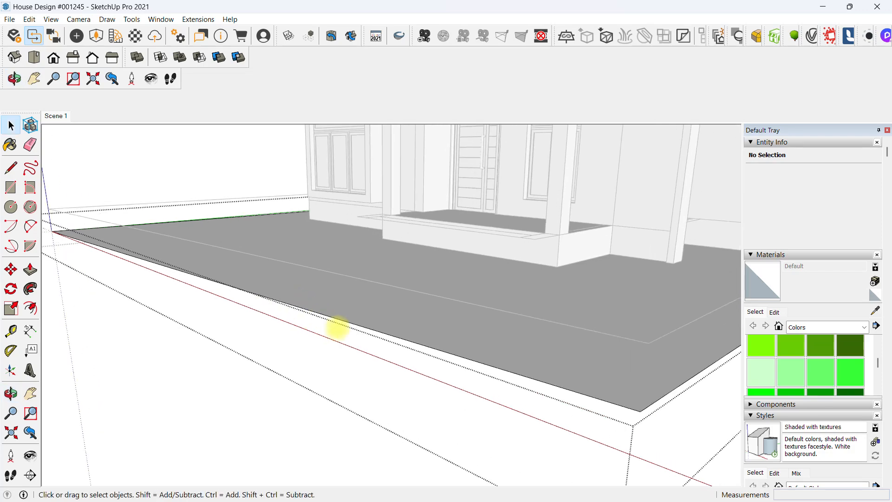
pyautogui.press('p')
pyautogui.click(339, 313)
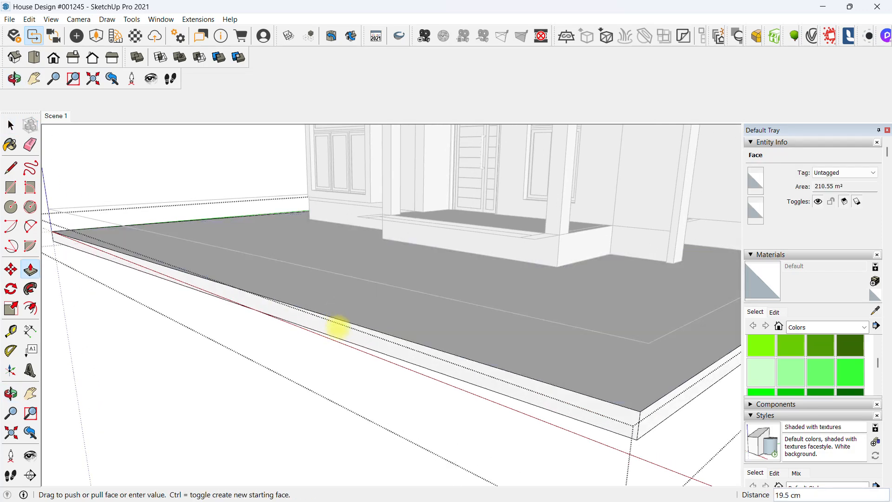
pyautogui.press('Return')
pyautogui.press('space')
pyautogui.scroll(-4, 349, 395)
pyautogui.click(173, 420)
# - Draw a rectangle at the end of the porch step outline, from the column base corner to the outer step edge
pyautogui.moveTo(260, 360); pyautogui.dragTo(372, 400, button='middle')
pyautogui.moveTo(316, 316); pyautogui.dragTo(297, 353, button='middle')
pyautogui.scroll(6, 408, 363)
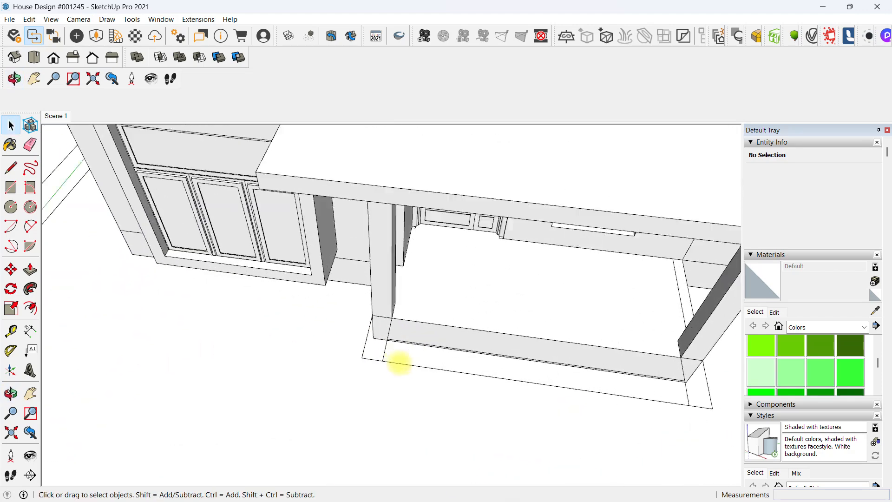
pyautogui.press('r')
pyautogui.scroll(5, 399, 363)
pyautogui.click(354, 281)
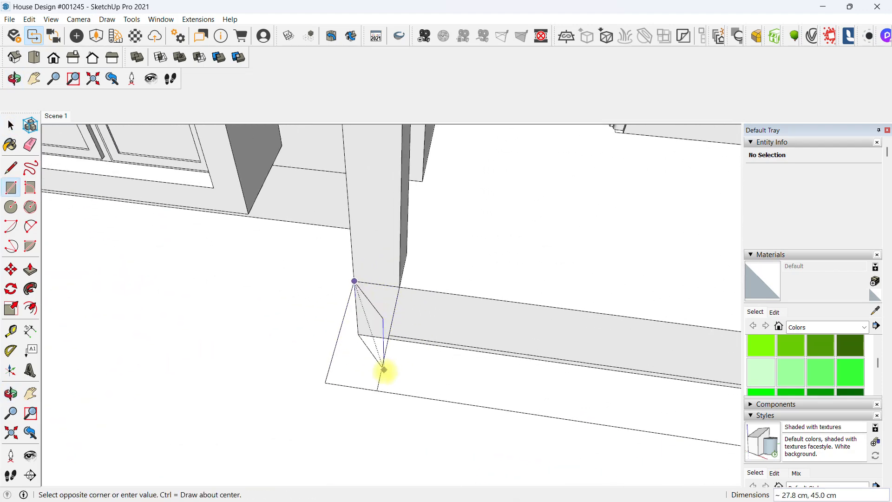
pyautogui.click(378, 391)
pyautogui.press('space')
# - Group the rectangle and extrude it 45 cm down to the ground as a side block for the porch steps
pyautogui.scroll(-2, 369, 342)
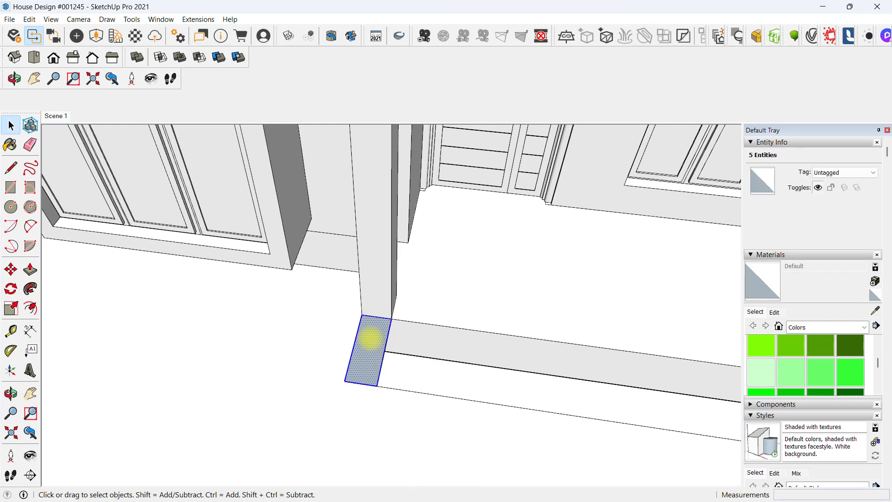
pyautogui.moveTo(370, 338); pyautogui.dragTo(340, 329, button='middle')
pyautogui.hotkey('ctrl', 't')
pyautogui.press('p')
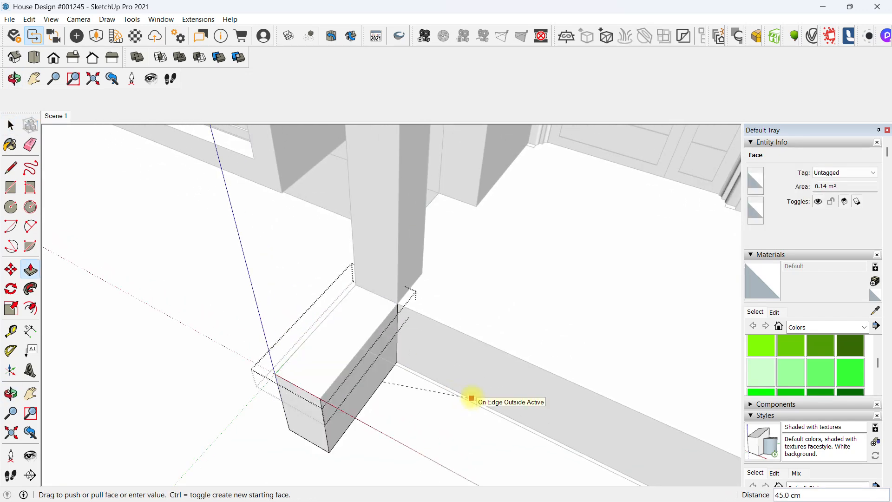
pyautogui.scroll(-4, 471, 397)
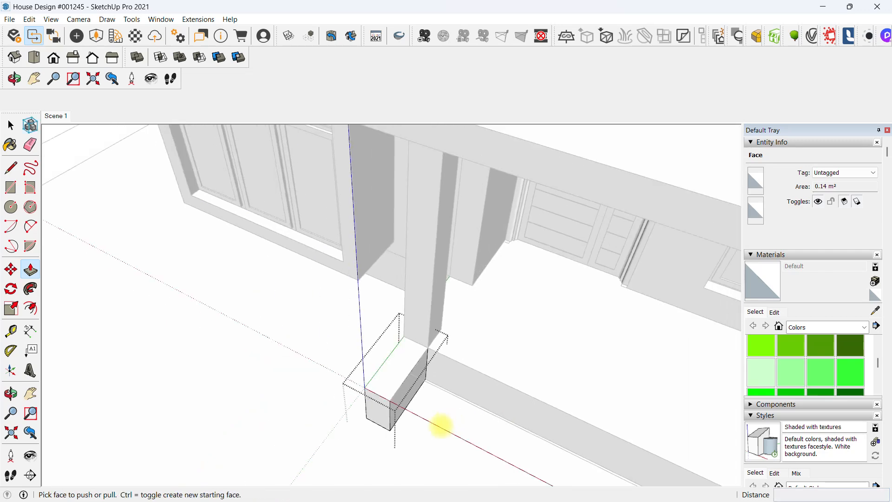
# - Extrude the side block's top face up to the underside of the porch roof and close the group
pyautogui.moveTo(428, 291); pyautogui.dragTo(440, 225, button='middle')
pyautogui.scroll(-3, 440, 225)
pyautogui.press('space')
pyautogui.click(386, 372)
pyautogui.moveTo(386, 372); pyautogui.dragTo(362, 413, button='middle')
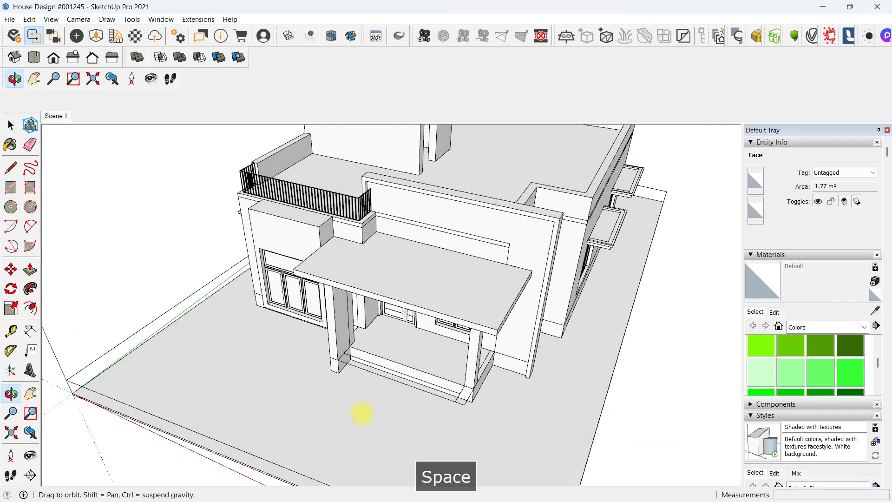
# - Copy the pillar group from its porch floor corner to the opposite end of the porch steps
pyautogui.scroll(5, 341, 342)
pyautogui.click(342, 342)
pyautogui.scroll(3, 343, 343)
pyautogui.press('m')
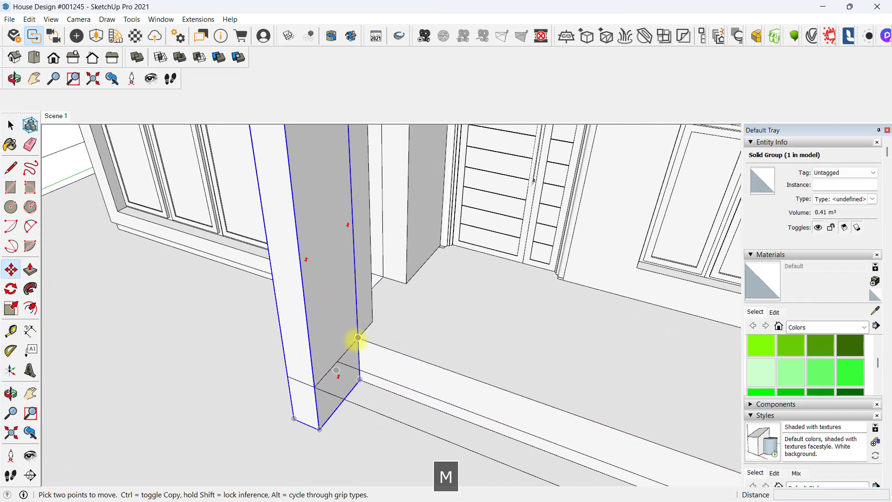
pyautogui.press('ctrl')
pyautogui.click(358, 338)
pyautogui.scroll(-3, 271, 357)
pyautogui.keyDown('shift'); pyautogui.moveTo(544, 418); pyautogui.dragTo(504, 287, button='middle'); pyautogui.keyUp('shift')
pyautogui.scroll(1, 385, 355)
pyautogui.click(398, 356)
pyautogui.press('space')
pyautogui.scroll(-1, 400, 356)
pyautogui.scroll(-3, 442, 312)
pyautogui.keyDown('shift'); pyautogui.moveTo(392, 341); pyautogui.dragTo(400, 413, button='middle'); pyautogui.keyUp('shift')
pyautogui.scroll(-1, 416, 316)
pyautogui.moveTo(416, 316); pyautogui.dragTo(396, 332, button='middle')
pyautogui.scroll(4, 392, 334)
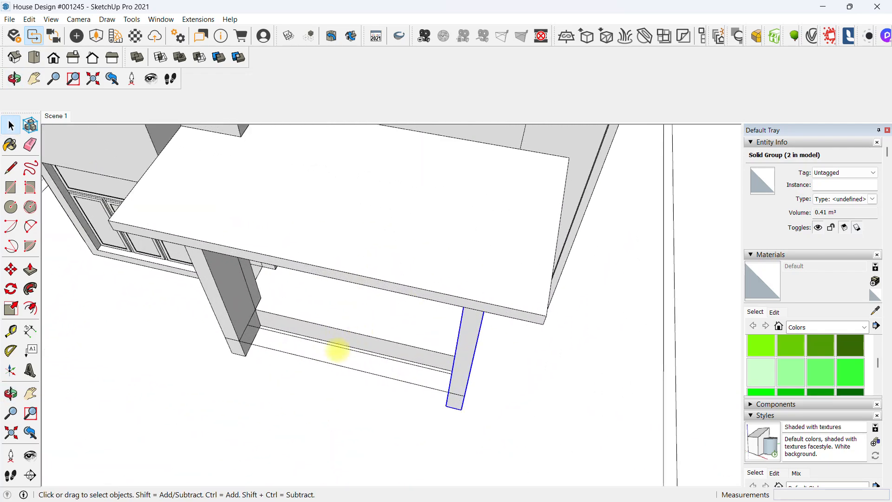
# - Draw a rectangle on the porch's front riser between the two pillars and group it
pyautogui.moveTo(338, 349); pyautogui.dragTo(384, 285, button='middle')
pyautogui.scroll(3, 299, 360)
pyautogui.scroll(-3, 339, 361)
pyautogui.scroll(3, 228, 317)
pyautogui.press('r')
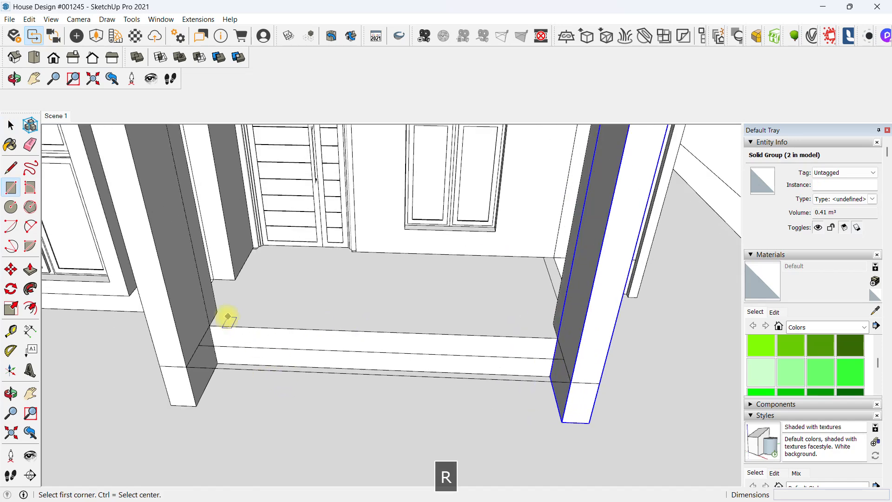
pyautogui.click(209, 325)
pyautogui.scroll(3, 583, 400)
pyautogui.click(546, 371)
pyautogui.press('space')
pyautogui.scroll(-4, 546, 370)
pyautogui.moveTo(488, 353); pyautogui.dragTo(398, 344, button='middle')
pyautogui.scroll(3, 398, 344)
pyautogui.click(380, 329)
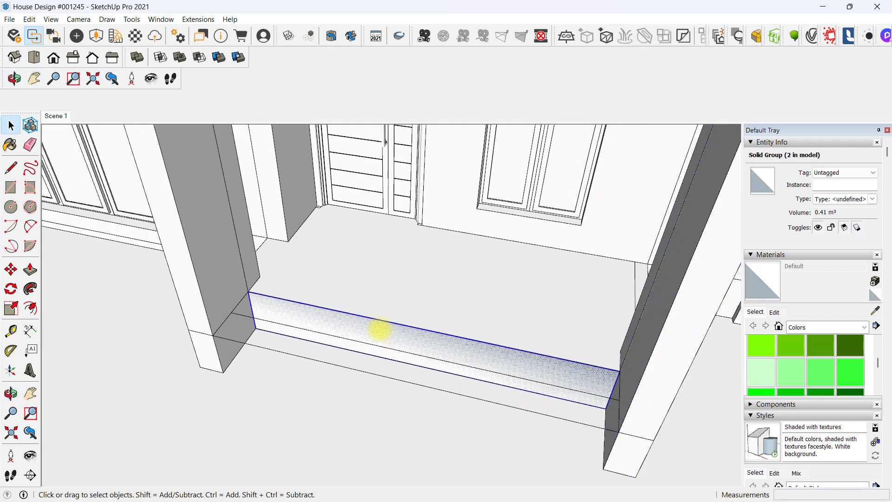
pyautogui.hotkey('ctrl', 'g')
# - Extrude the grouped riser face out to the pillars' front edge and lower its top face by 15 cm
pyautogui.scroll(5, 329, 328)
pyautogui.press('p')
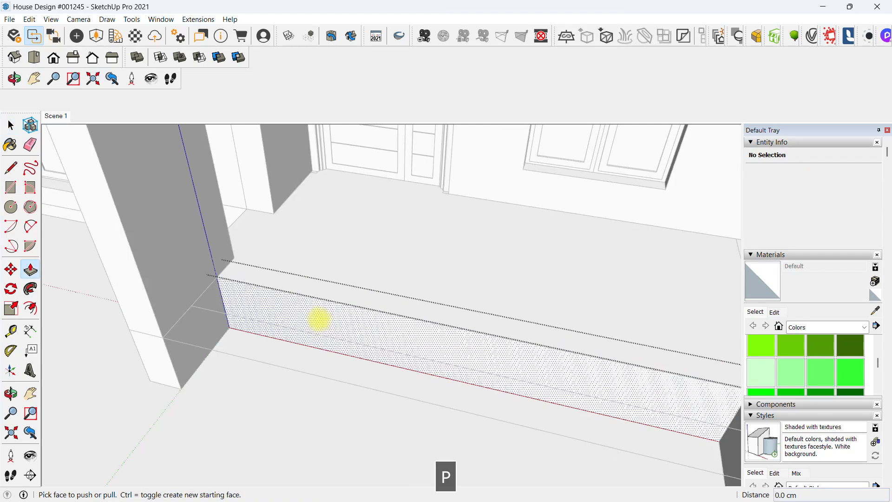
pyautogui.click(319, 319)
pyautogui.moveTo(136, 301); pyautogui.dragTo(242, 321, button='middle')
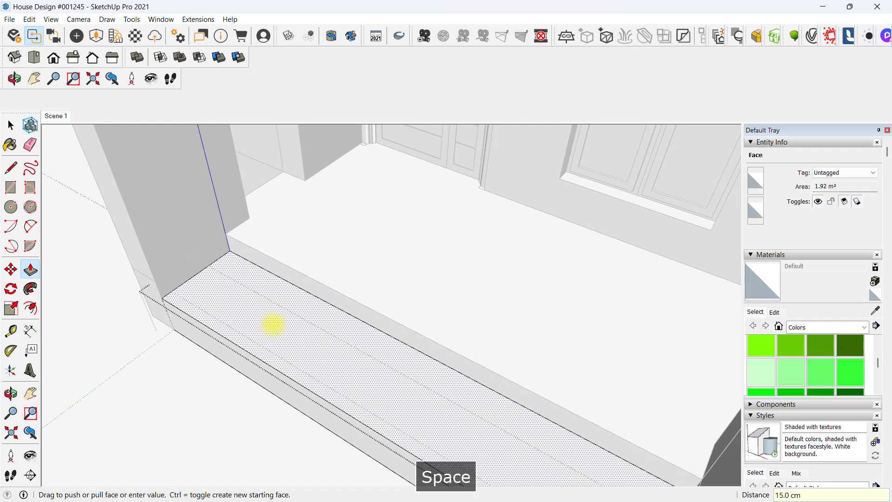
pyautogui.press('space')
# - Copy the tread's front edge inward to split the tread lengthwise near its middle
pyautogui.scroll(-3, 273, 324)
pyautogui.scroll(3, 198, 312)
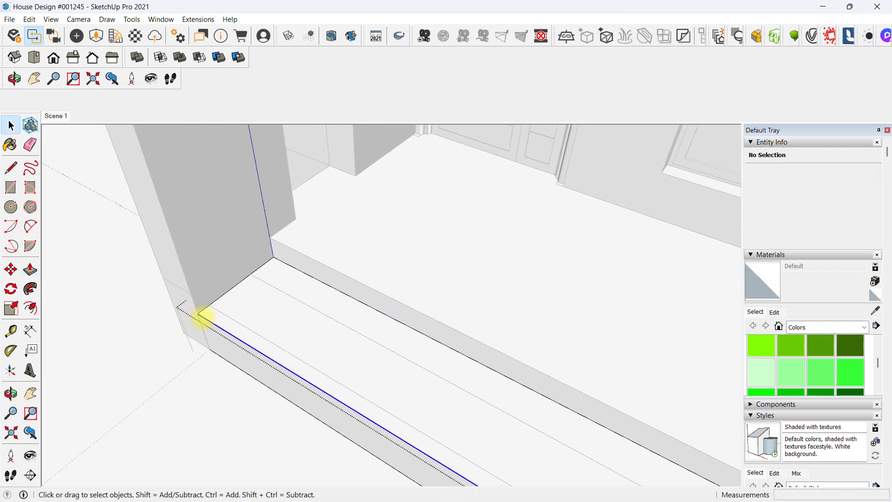
pyautogui.scroll(1, 199, 314)
pyautogui.press('m')
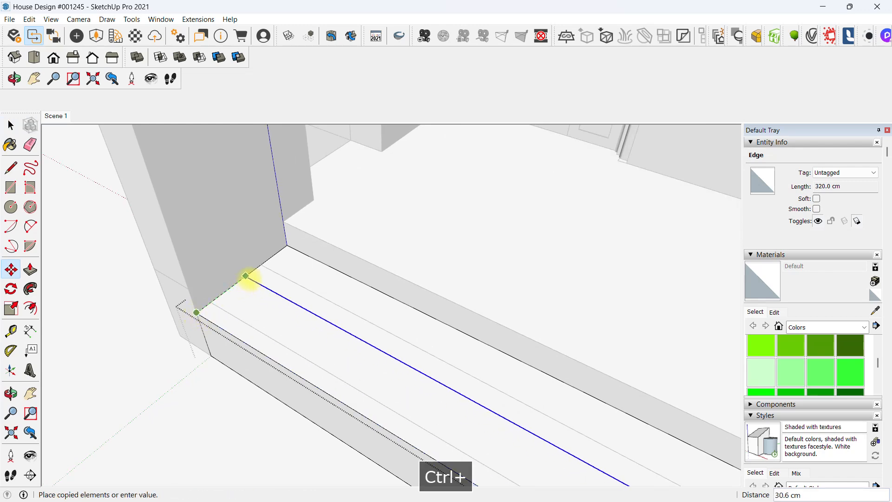
pyautogui.click(249, 277)
pyautogui.scroll(-2, 263, 292)
pyautogui.scroll(2, 279, 351)
# - Push the outer half of the tread down to form the lower step and close the steps group
pyautogui.press('p')
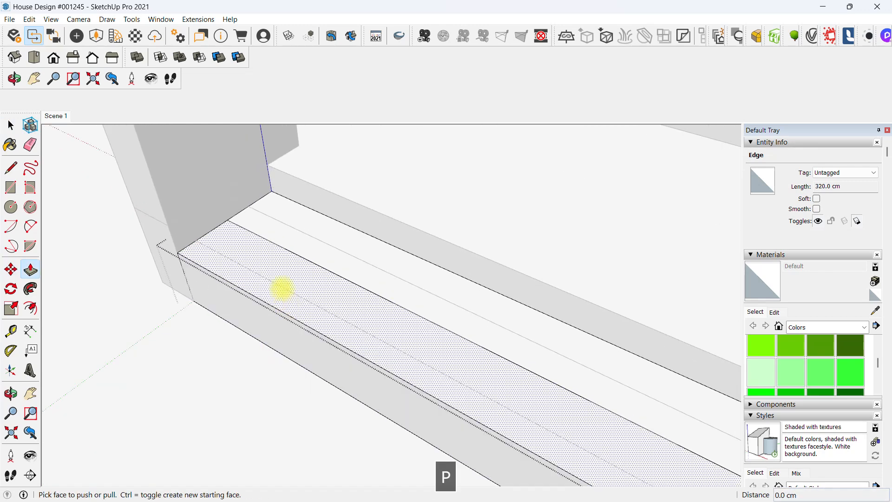
pyautogui.moveTo(282, 287); pyautogui.dragTo(281, 317)
pyautogui.press('Return')
pyautogui.press('space')
pyautogui.scroll(-5, 285, 319)
pyautogui.moveTo(291, 288); pyautogui.dragTo(63, 453, button='middle')
pyautogui.click(526, 285)
# - Hide the plot outline group left floating above the lowered ground slab
pyautogui.scroll(-2, 513, 291)
pyautogui.scroll(-2, 451, 329)
pyautogui.moveTo(390, 410); pyautogui.dragTo(90, 419, button='middle')
pyautogui.moveTo(448, 406); pyautogui.dragTo(470, 400, button='middle')
pyautogui.keyDown('shift'); pyautogui.moveTo(470, 400); pyautogui.dragTo(697, 372, button='middle'); pyautogui.keyUp('shift')
pyautogui.moveTo(135, 466); pyautogui.dragTo(622, 302, button='middle')
pyautogui.scroll(-2, 312, 371)
pyautogui.keyDown('shift'); pyautogui.moveTo(311, 377); pyautogui.dragTo(285, 376, button='middle'); pyautogui.keyUp('shift')
pyautogui.scroll(2, 207, 374)
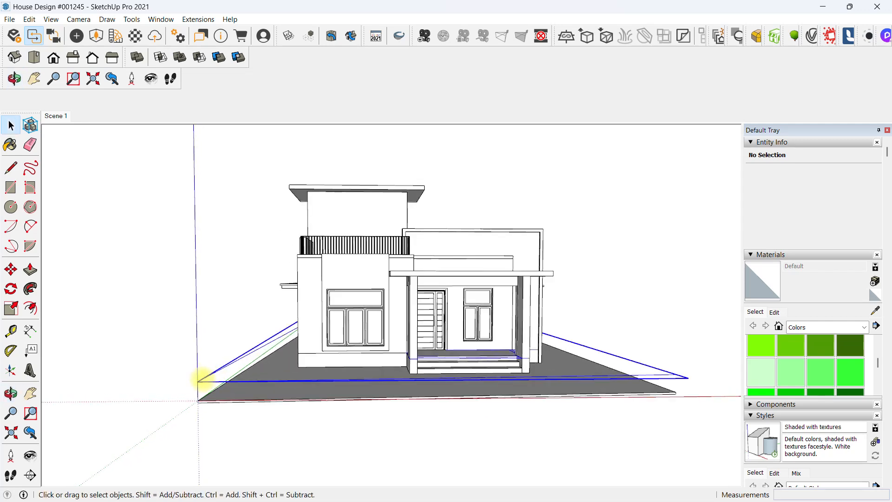
pyautogui.hotkey('ctrl', 'h')
# - Position the camera in front of the house with a 150 cm eye height and update Scene 1
pyautogui.scroll(-1, 362, 340)
pyautogui.moveTo(489, 306); pyautogui.dragTo(395, 360, button='middle')
pyautogui.scroll(-2, 417, 365)
pyautogui.moveTo(405, 292); pyautogui.dragTo(433, 252, button='middle')
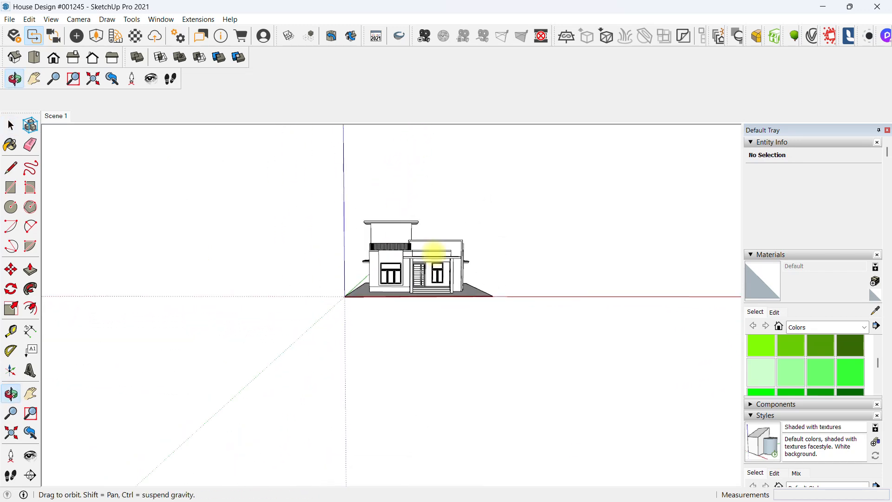
pyautogui.moveTo(422, 288); pyautogui.dragTo(293, 320, button='middle')
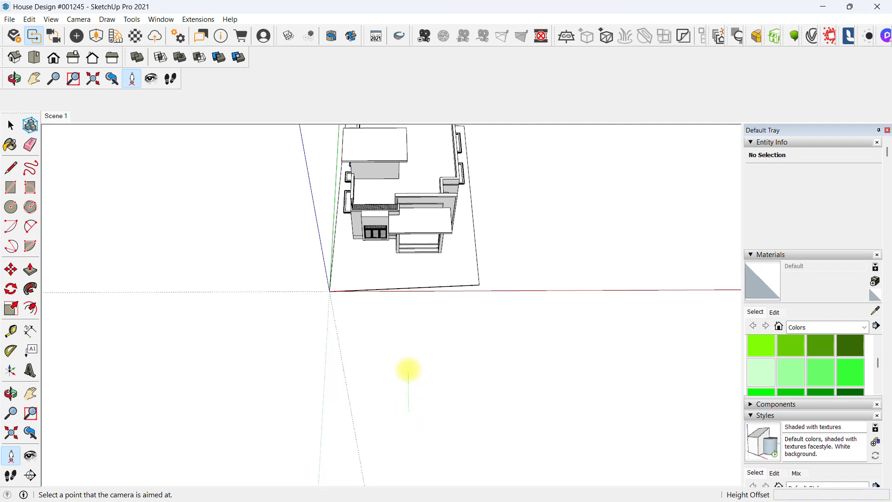
pyautogui.click(408, 369)
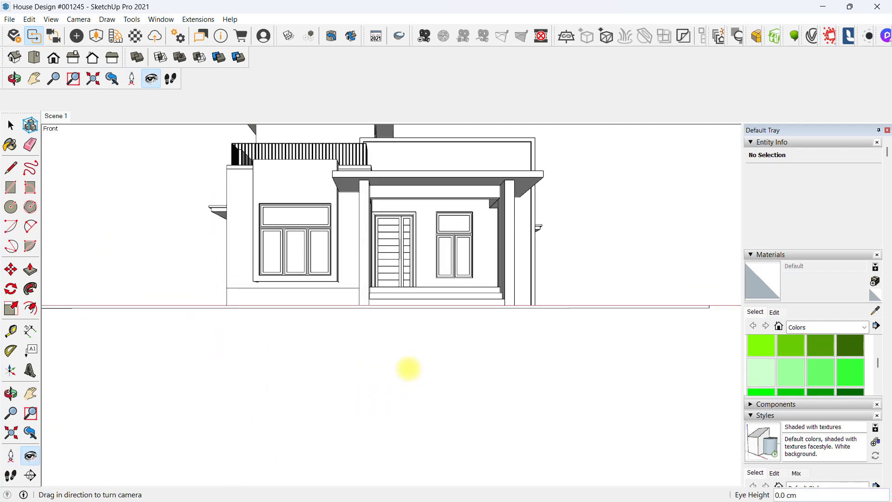
pyautogui.press('Return')
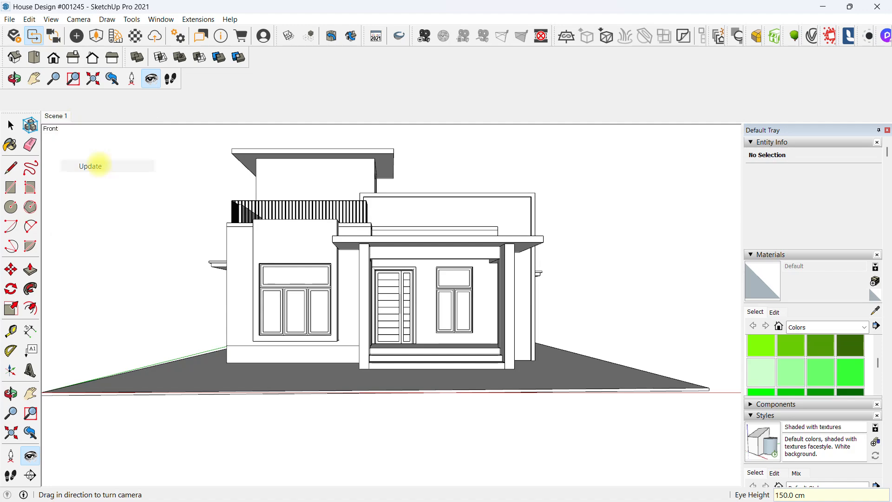
# - Hide the main roof slab to expose the rooms inside the house
pyautogui.moveTo(359, 275); pyautogui.dragTo(319, 354, button='middle')
pyautogui.scroll(3, 347, 297)
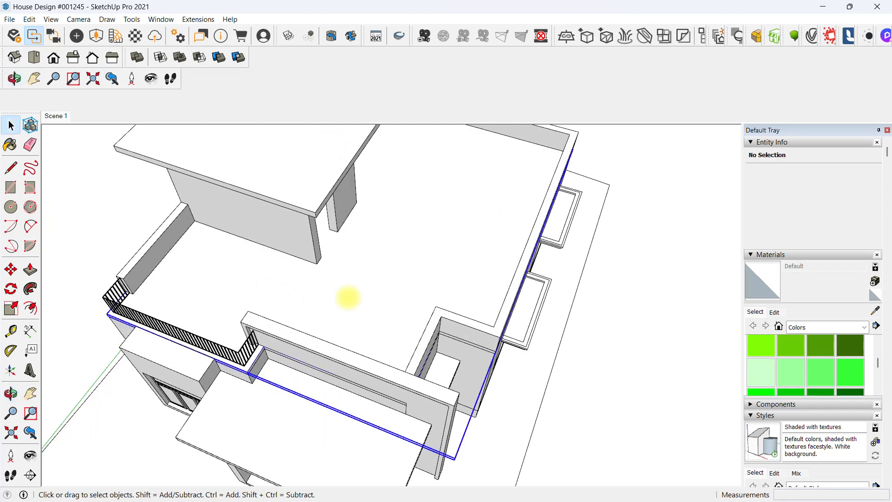
pyautogui.hotkey('ctrl', 'h')
# - Open the house floor base group for editing
pyautogui.moveTo(350, 297); pyautogui.dragTo(414, 226, button='middle')
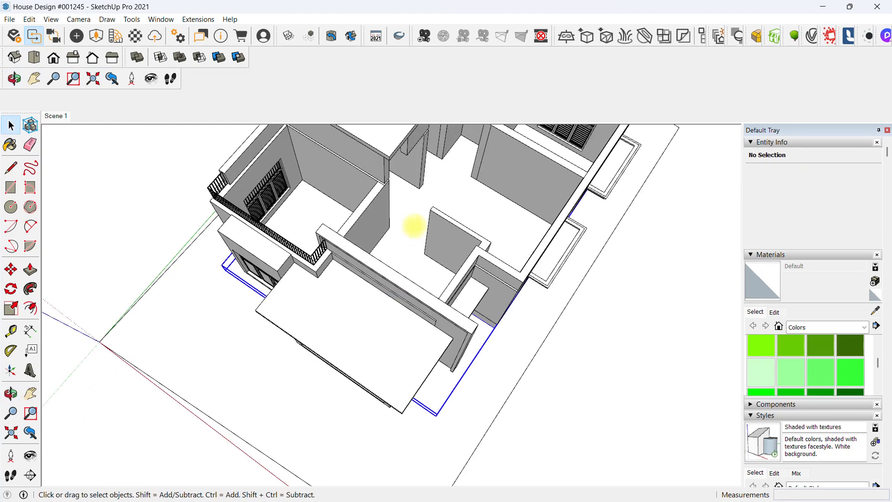
pyautogui.doubleClick(401, 236)
pyautogui.keyDown('shift'); pyautogui.moveTo(325, 195); pyautogui.dragTo(355, 279, button='middle'); pyautogui.keyUp('shift')
pyautogui.scroll(2, 355, 278)
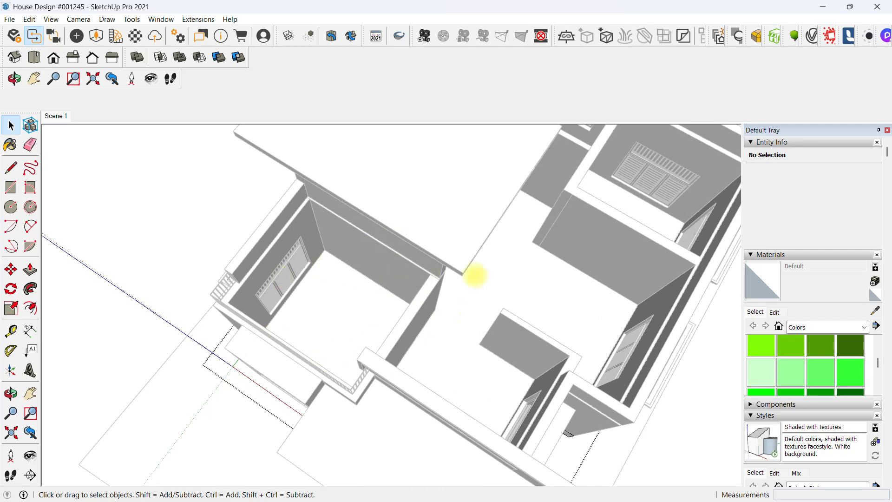
pyautogui.moveTo(630, 195); pyautogui.dragTo(392, 283, button='middle')
pyautogui.scroll(-2, 391, 283)
pyautogui.moveTo(418, 369); pyautogui.dragTo(395, 302, button='middle')
pyautogui.scroll(-3, 343, 333)
pyautogui.scroll(3, 342, 334)
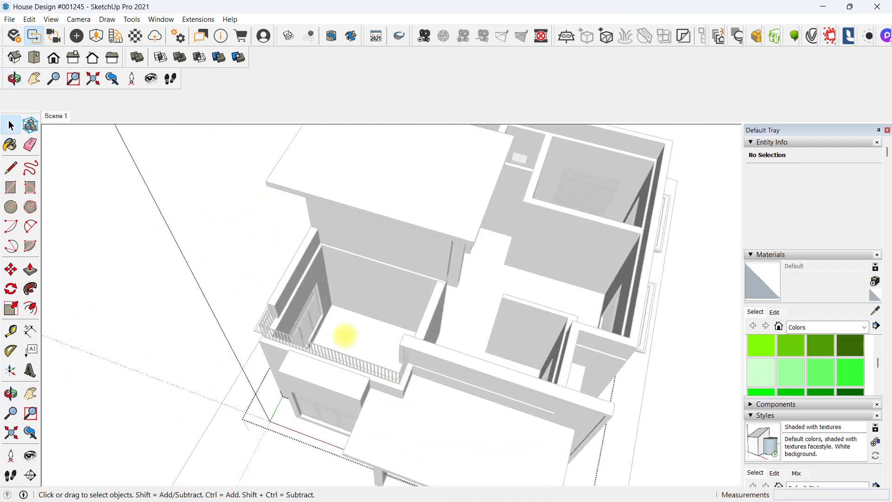
# - Select the floor face and intersect it with the model so the walls divide it into rooms
pyautogui.moveTo(335, 325); pyautogui.dragTo(396, 342, button='middle')
pyautogui.click(437, 299)
pyautogui.moveTo(436, 299); pyautogui.dragTo(386, 340, button='middle')
pyautogui.scroll(2, 385, 339)
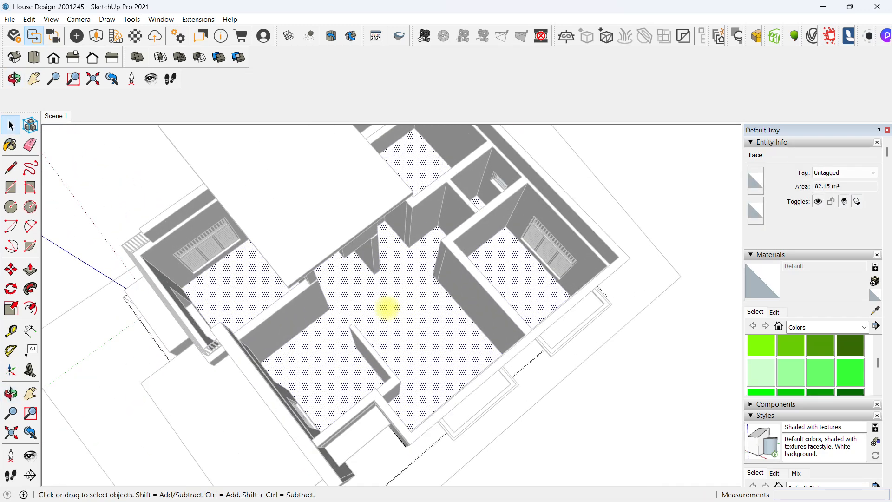
pyautogui.rightClick(387, 307)
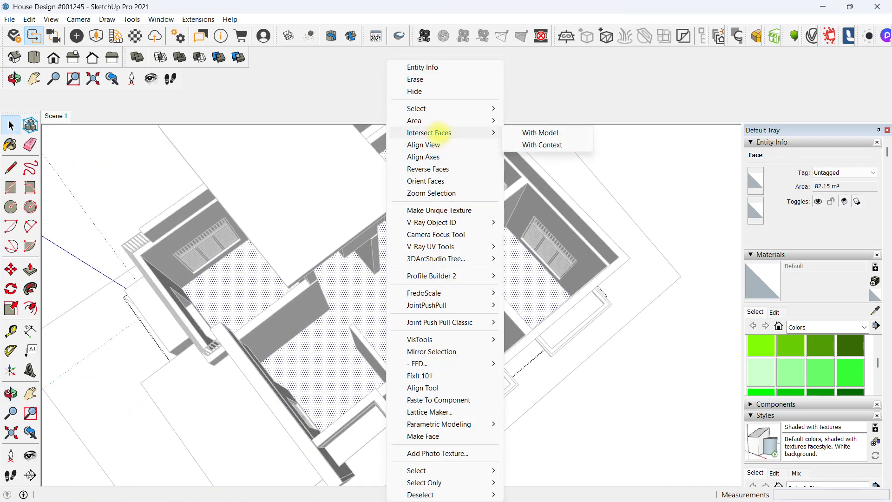
pyautogui.click(539, 133)
# - Copy the main living area's floor face, paste it in place outside the floor group, and group the pasted geometry
pyautogui.scroll(-3, 408, 279)
pyautogui.scroll(4, 410, 280)
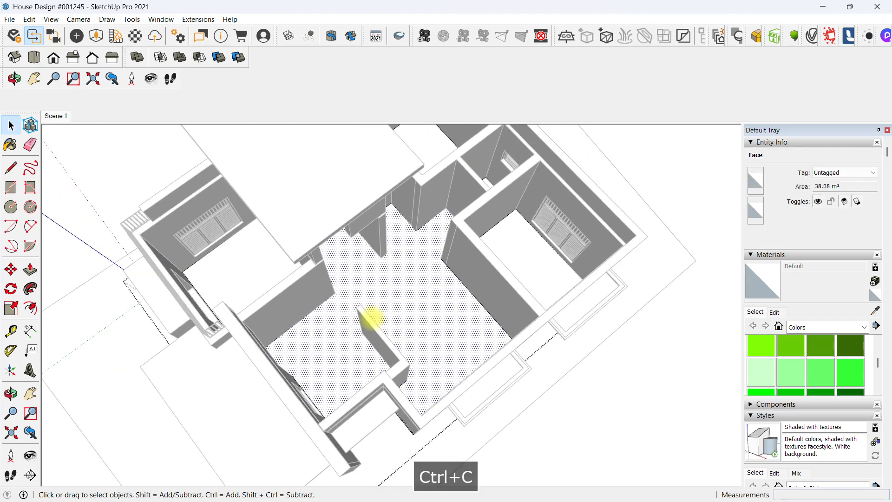
pyautogui.hotkey('ctrl', 'z')
pyautogui.scroll(-1, 372, 313)
pyautogui.moveTo(372, 311); pyautogui.dragTo(485, 228, button='middle')
pyautogui.moveTo(398, 356); pyautogui.dragTo(385, 316, button='middle')
pyautogui.click(74, 179)
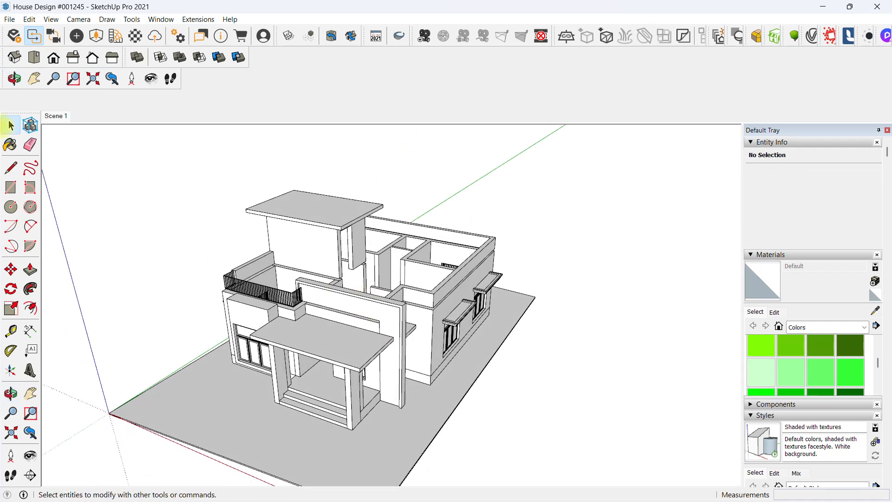
pyautogui.click(26, 17)
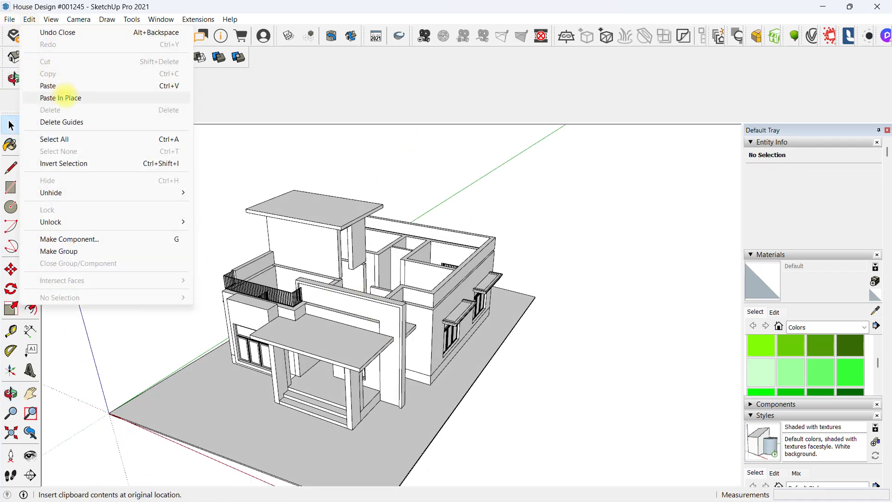
pyautogui.click(66, 97)
pyautogui.moveTo(368, 309); pyautogui.dragTo(286, 394, button='middle')
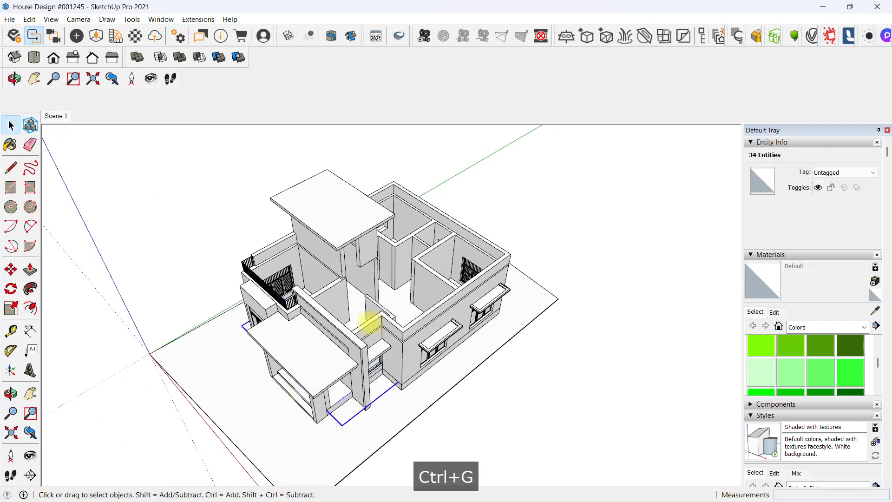
pyautogui.hotkey('ctrl', 'g')
# - Open the pasted floor group and extrude its face with Push/Pull into a floor finish layer
pyautogui.scroll(3, 377, 334)
pyautogui.rightClick(392, 303)
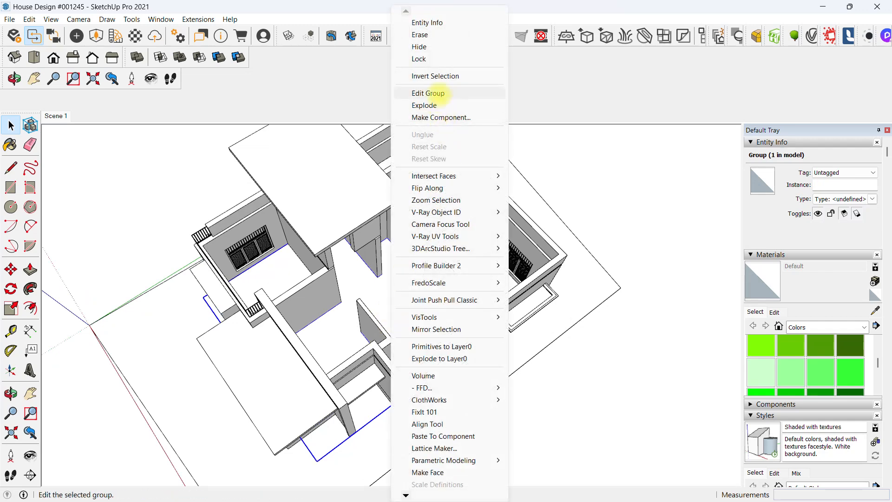
pyautogui.click(428, 93)
pyautogui.scroll(8, 355, 308)
pyautogui.press('p')
pyautogui.click(442, 299)
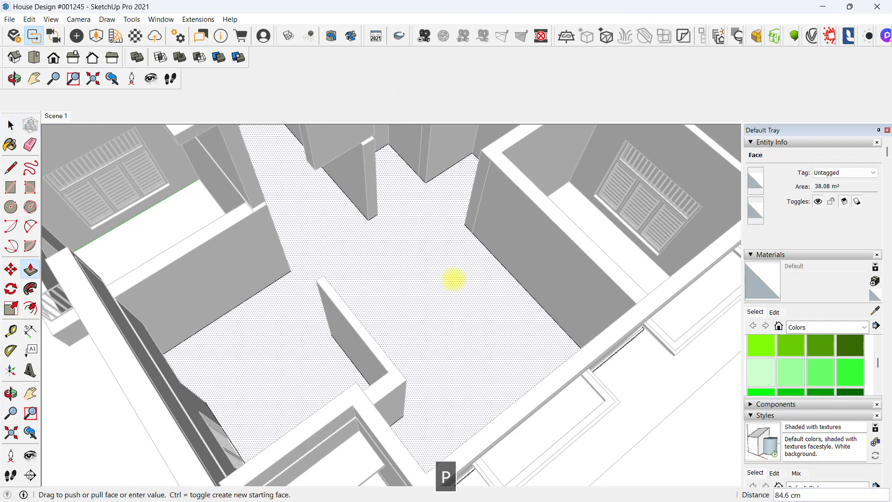
pyautogui.press('Return')
pyautogui.press('space')
pyautogui.scroll(-3, 452, 279)
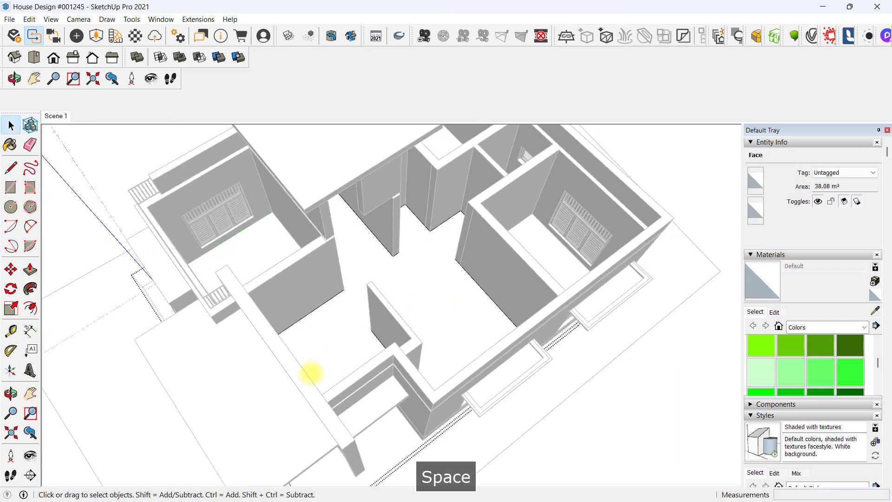
# - Offset the floor face's outline inward by 1 cm to create a narrow strip along the walls
pyautogui.moveTo(312, 372); pyautogui.dragTo(382, 299, button='middle')
pyautogui.keyDown('shift'); pyautogui.moveTo(320, 355); pyautogui.dragTo(420, 290, button='middle'); pyautogui.keyUp('shift')
pyautogui.scroll(10, 420, 291)
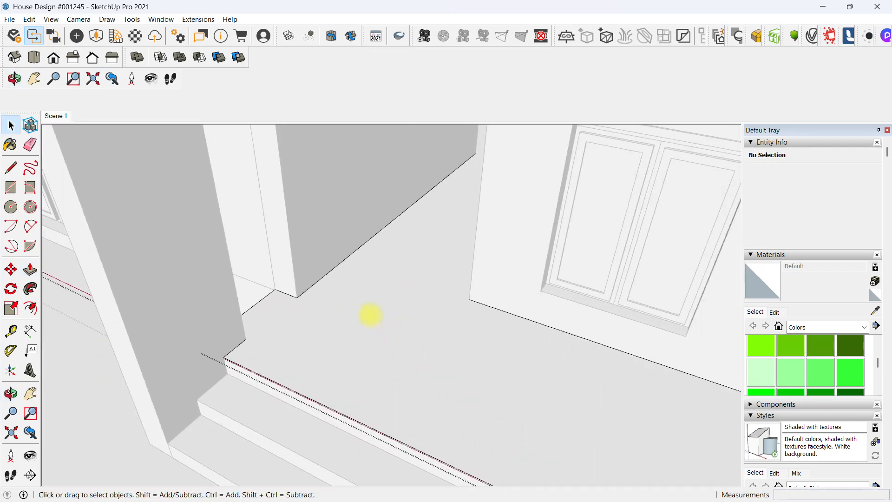
pyautogui.press('f')
pyautogui.click(349, 279)
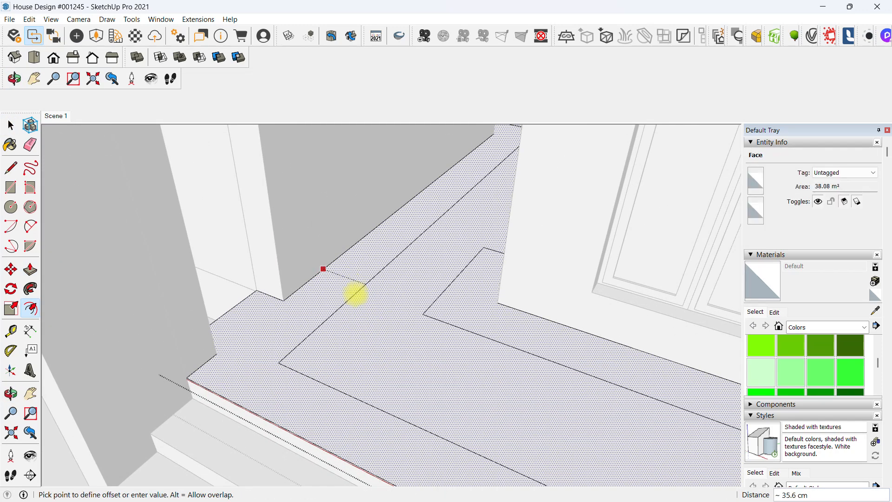
pyautogui.write('1')
pyautogui.press('Return')
pyautogui.press('space')
# - Extrude the narrow border strip up 10 cm as skirting along the walls
pyautogui.moveTo(370, 295); pyautogui.dragTo(434, 324, button='middle')
pyautogui.scroll(8, 446, 298)
pyautogui.press('p')
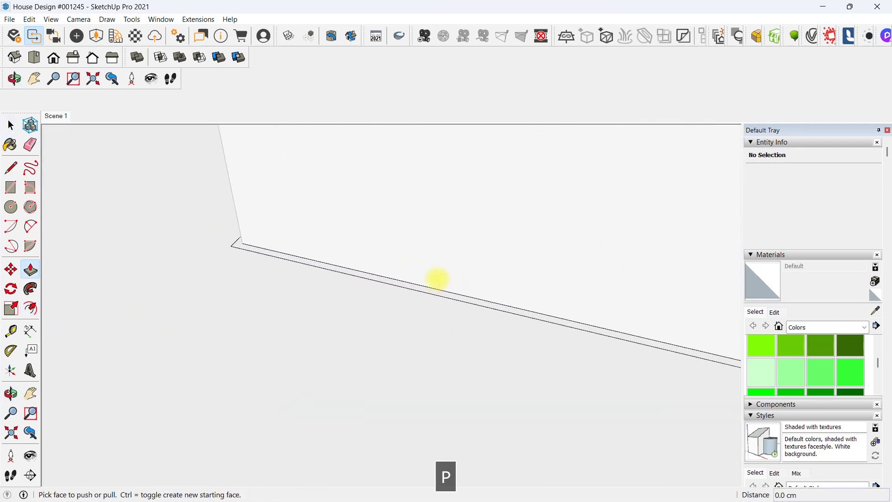
pyautogui.moveTo(421, 288); pyautogui.dragTo(411, 252)
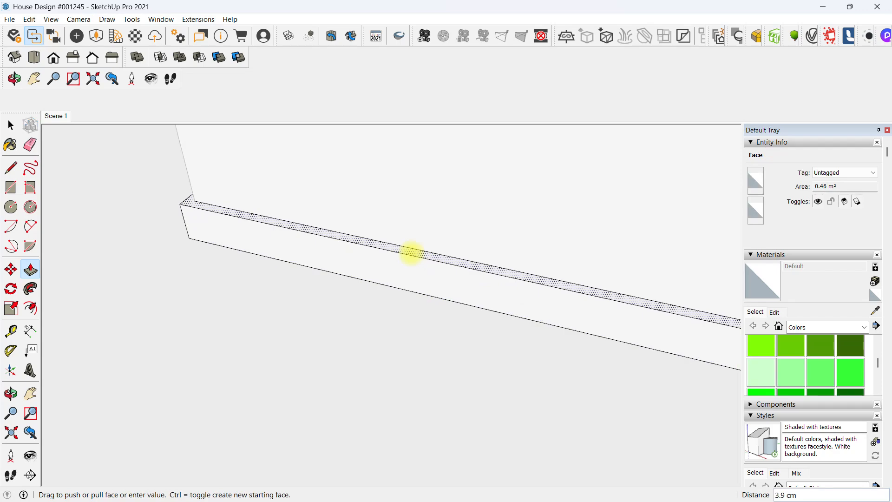
pyautogui.write('10')
pyautogui.press('Return')
pyautogui.press('space')
pyautogui.scroll(-10, 468, 265)
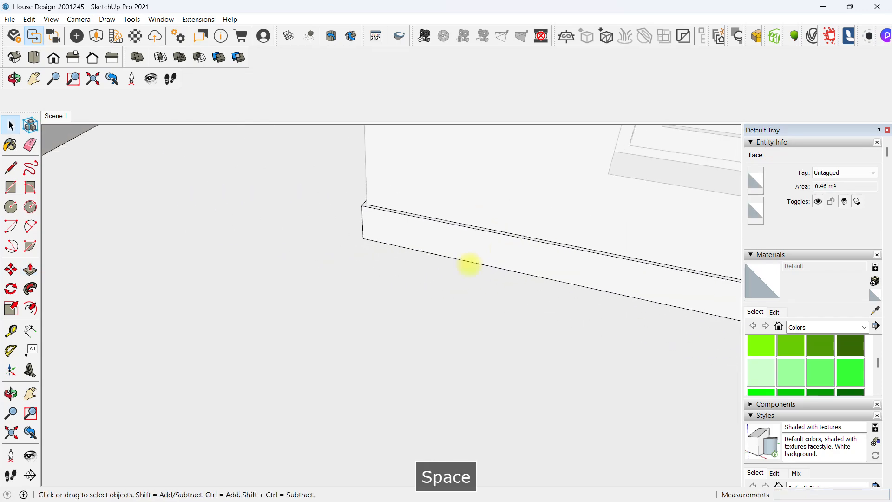
# - Push the skirting face across the open gap between porch pillar and house wall back 1 cm to remove that segment
pyautogui.moveTo(313, 294); pyautogui.dragTo(344, 211, button='middle')
pyautogui.scroll(4, 344, 211)
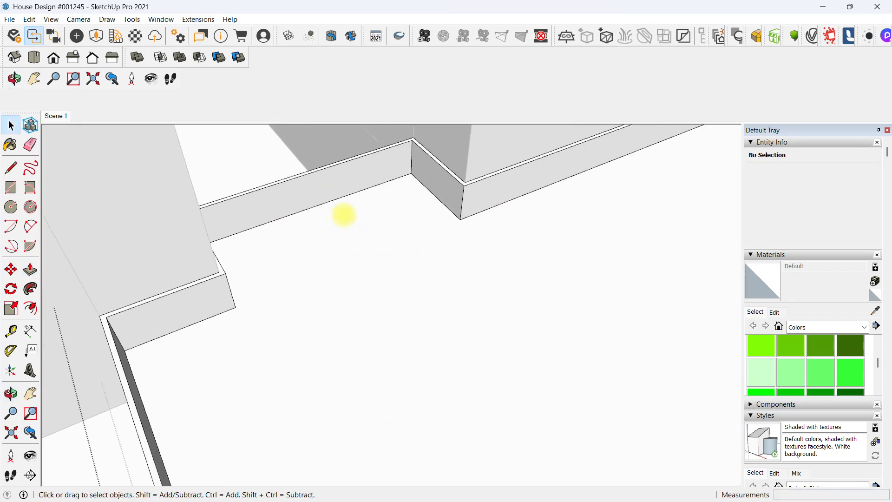
pyautogui.press('p')
pyautogui.moveTo(320, 180); pyautogui.dragTo(255, 205)
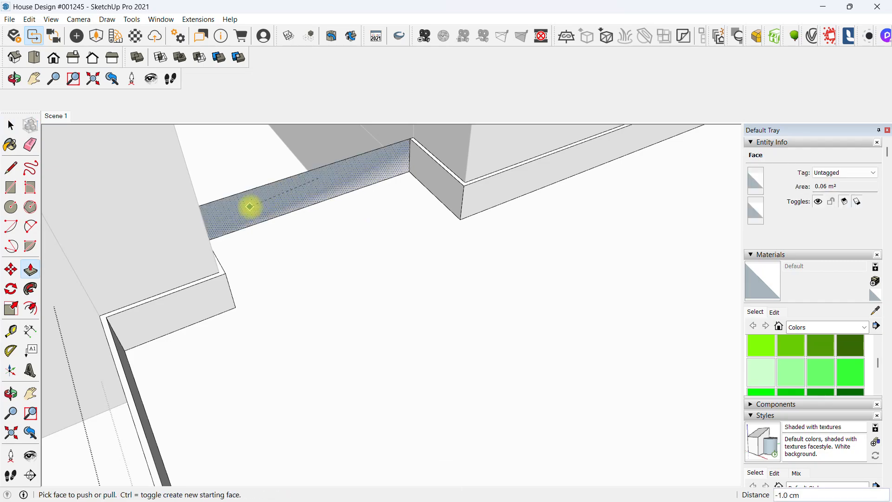
# - Push the skirting faces across the remaining openings back 1 cm to remove those segments
pyautogui.click(250, 206)
pyautogui.scroll(-1, 283, 250)
pyautogui.moveTo(279, 251); pyautogui.dragTo(225, 265, button='middle')
pyautogui.click(168, 294)
pyautogui.click(144, 346)
pyautogui.moveTo(144, 346); pyautogui.dragTo(575, 308, button='middle')
pyautogui.click(576, 309)
pyautogui.click(616, 324)
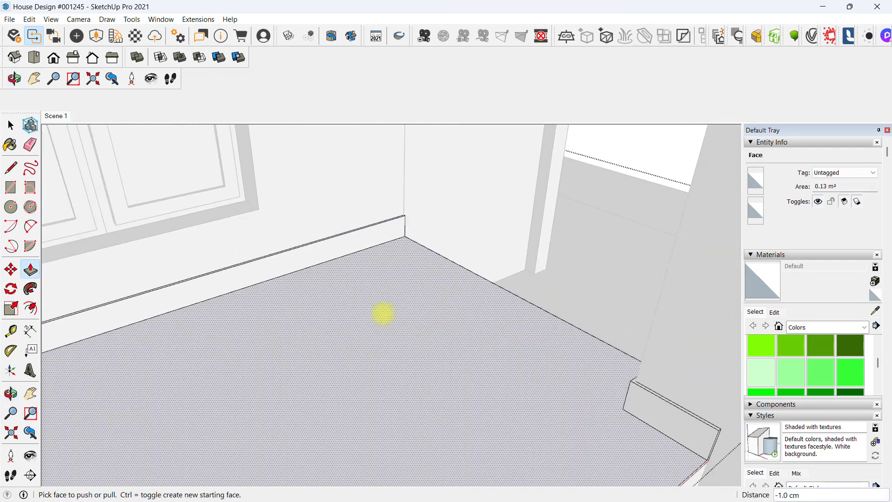
# - Close the floor finish group and unhide all hidden geometry in the model
pyautogui.press('space')
pyautogui.scroll(-4, 450, 312)
pyautogui.moveTo(500, 322); pyautogui.dragTo(354, 368, button='middle')
pyautogui.scroll(-3, 354, 368)
pyautogui.moveTo(425, 359); pyautogui.dragTo(366, 497, button='middle')
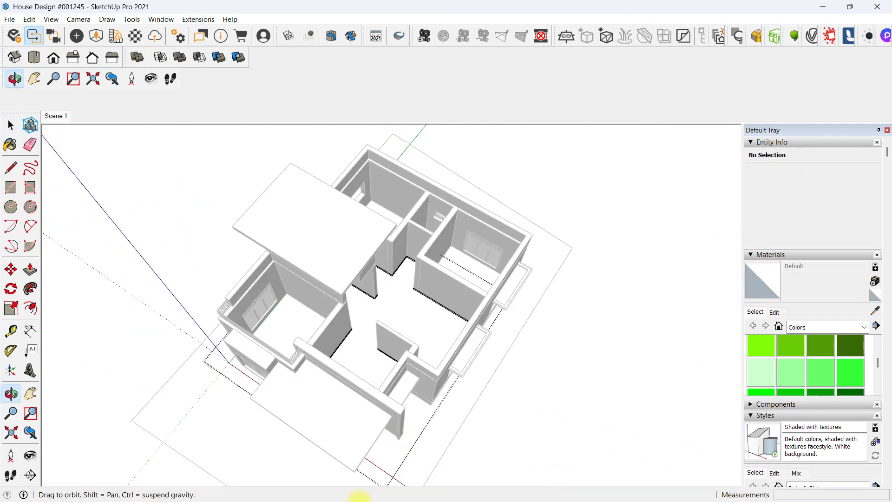
pyautogui.scroll(-2, 458, 357)
pyautogui.click(550, 364)
pyautogui.moveTo(340, 446); pyautogui.dragTo(431, 291, button='middle')
pyautogui.click(55, 116)
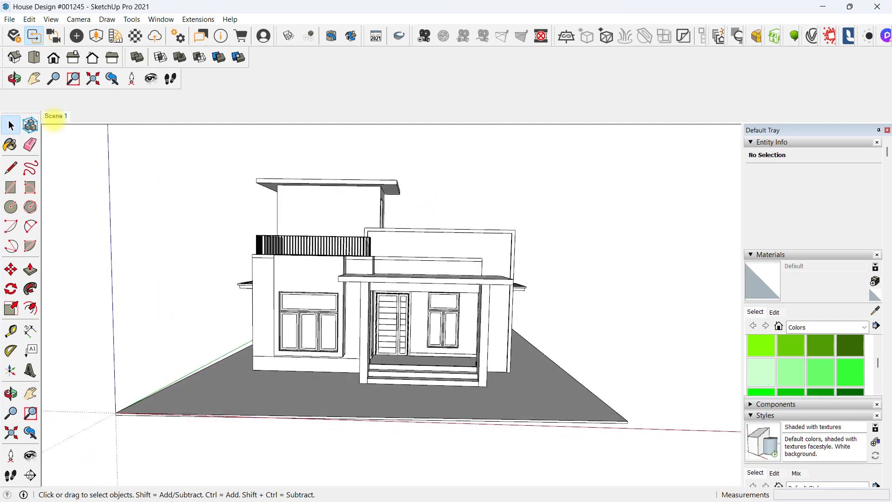
pyautogui.moveTo(121, 174); pyautogui.dragTo(94, 116, button='middle')
pyautogui.click(30, 19)
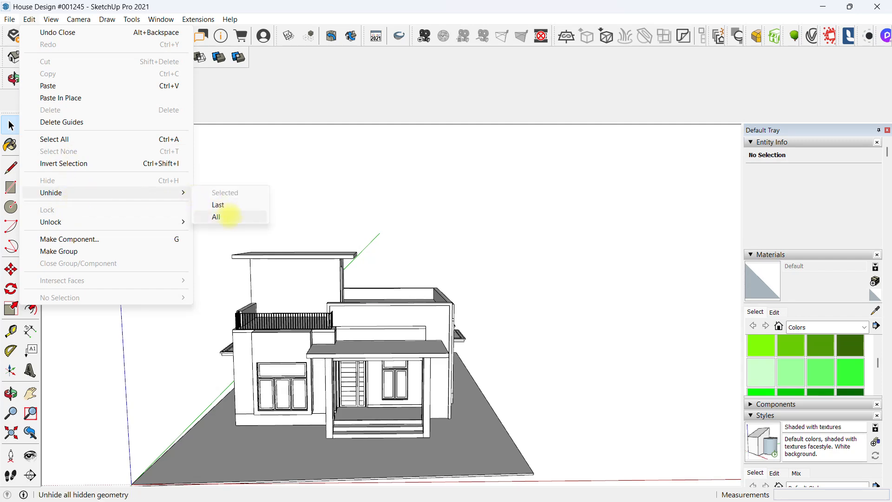
pyautogui.click(227, 217)
pyautogui.moveTo(478, 213); pyautogui.dragTo(483, 256, button='middle')
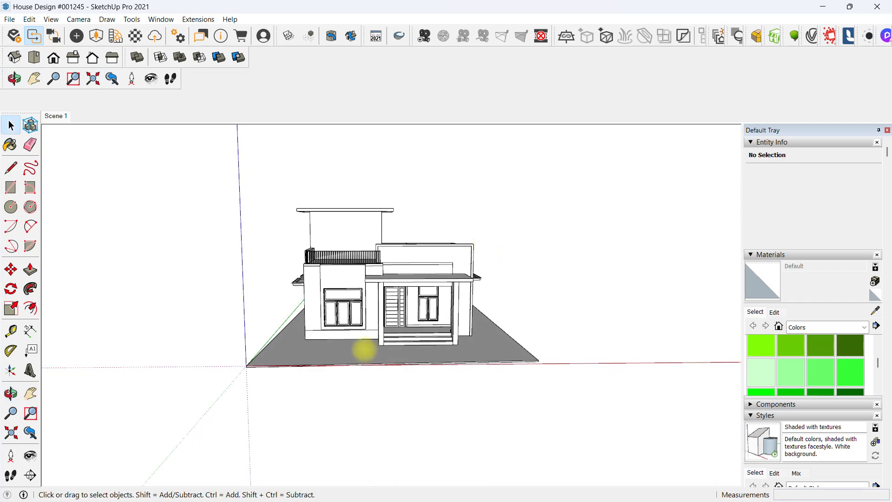
# - Open the porch floor group and draw 1 cm lines from the skirting corners to the pillars at both ends of the front edge
pyautogui.moveTo(364, 350); pyautogui.dragTo(342, 346, button='middle')
pyautogui.scroll(2, 376, 323)
pyautogui.moveTo(408, 315); pyautogui.dragTo(334, 398, button='middle')
pyautogui.scroll(6, 334, 386)
pyautogui.keyDown('shift'); pyautogui.moveTo(334, 353); pyautogui.dragTo(300, 358, button='middle'); pyautogui.keyUp('shift')
pyautogui.scroll(2, 319, 321)
pyautogui.doubleClick(319, 294)
pyautogui.scroll(4, 286, 297)
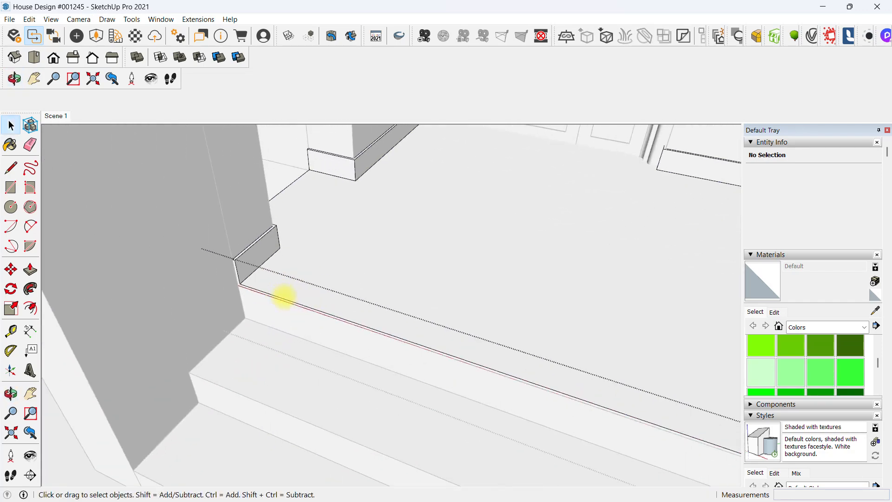
pyautogui.press('p')
pyautogui.moveTo(283, 296); pyautogui.dragTo(180, 258, button='middle')
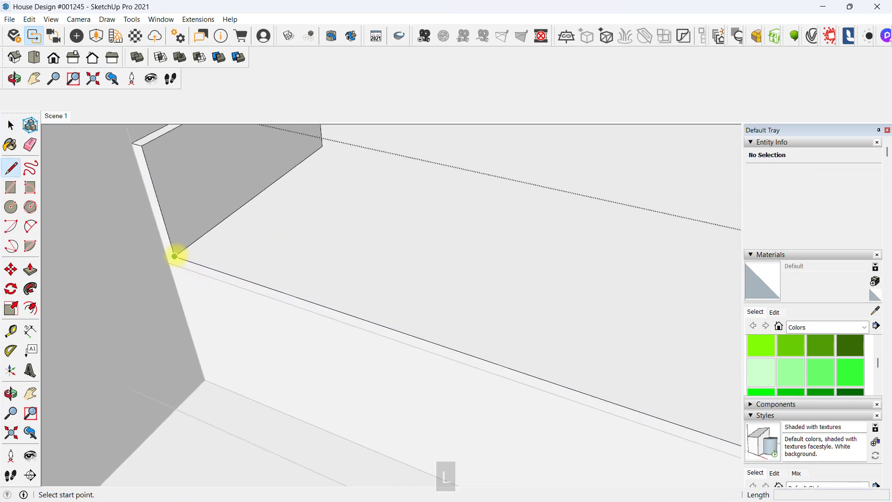
pyautogui.moveTo(165, 251); pyautogui.dragTo(250, 267, button='middle')
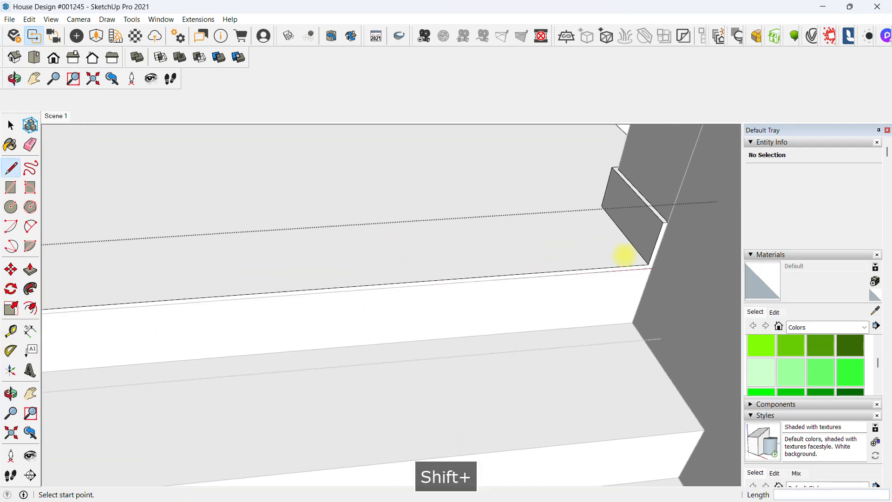
pyautogui.scroll(3, 648, 256)
pyautogui.click(647, 265)
pyautogui.scroll(1, 653, 265)
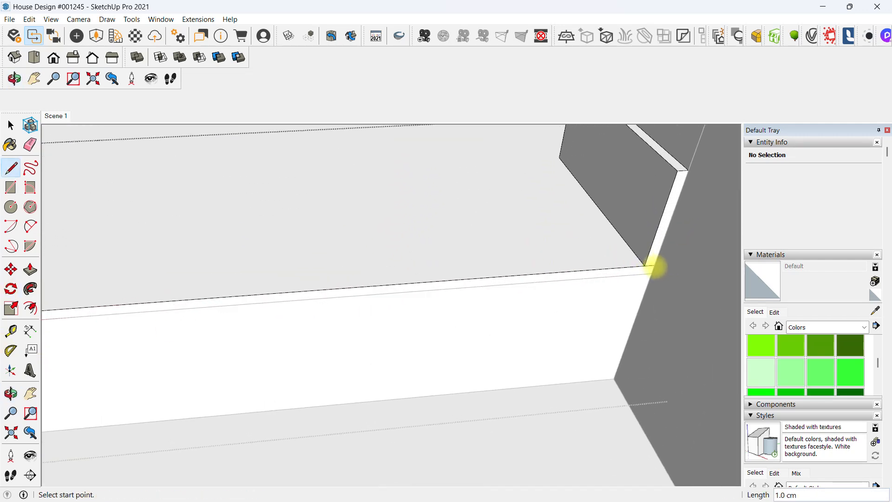
# - Extrude the porch floor's front edge face outward 1 cm as a nosing over the steps
pyautogui.press('space')
pyautogui.scroll(1, 646, 285)
pyautogui.moveTo(645, 266); pyautogui.dragTo(653, 290)
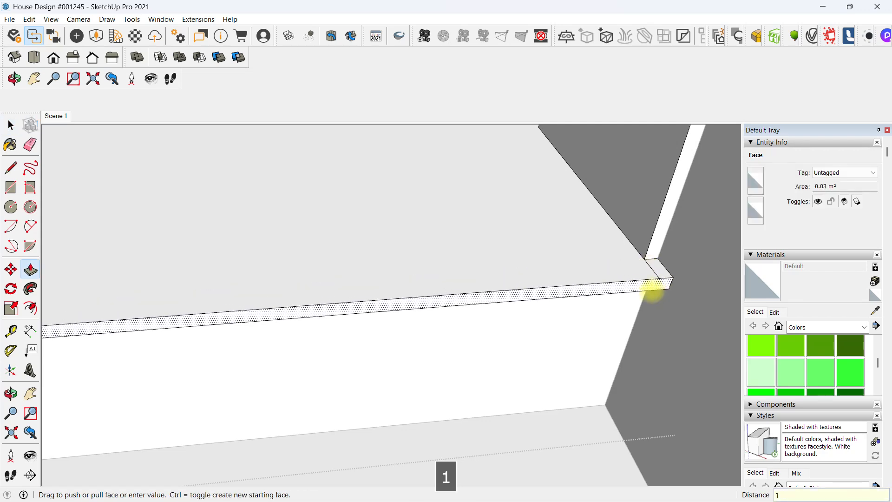
pyautogui.press('Return')
pyautogui.scroll(-2, 466, 298)
pyautogui.press('space')
# - Copy the upper porch step's tread face, paste it in place outside the steps group and make it a group
pyautogui.scroll(-5, 475, 266)
pyautogui.moveTo(366, 333); pyautogui.dragTo(297, 320, button='middle')
pyautogui.keyDown('shift'); pyautogui.moveTo(298, 320); pyautogui.dragTo(446, 286, button='middle'); pyautogui.keyUp('shift')
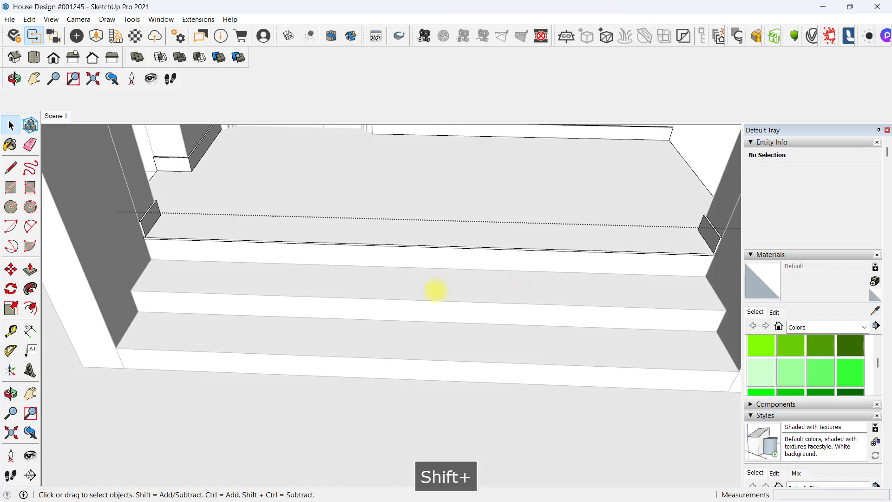
pyautogui.scroll(-2, 446, 287)
pyautogui.moveTo(330, 413); pyautogui.dragTo(288, 287, button='middle')
pyautogui.scroll(2, 289, 287)
pyautogui.doubleClick(283, 277)
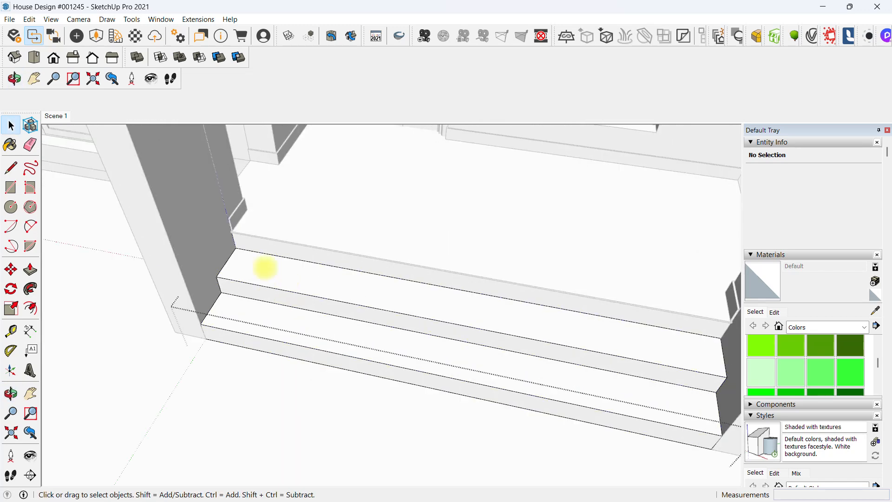
pyautogui.scroll(-2, 282, 278)
pyautogui.click(247, 297)
pyautogui.scroll(-2, 248, 342)
pyautogui.click(93, 410)
pyautogui.click(28, 19)
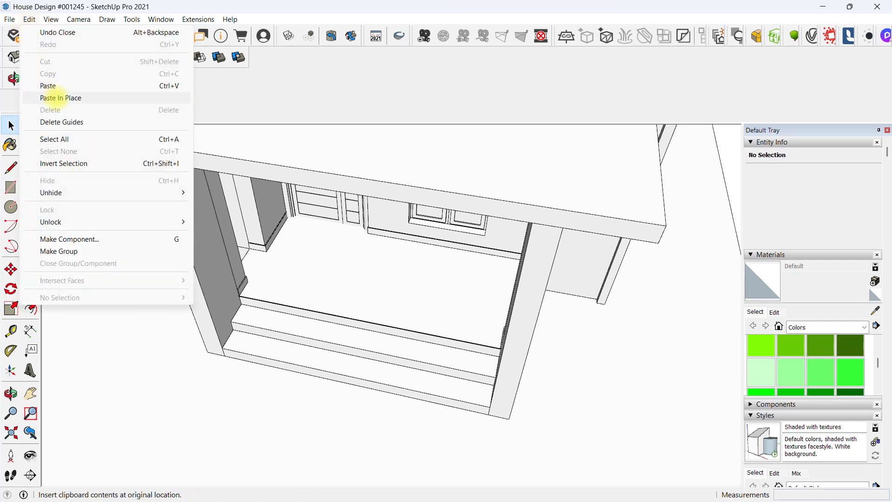
pyautogui.click(61, 98)
pyautogui.scroll(6, 295, 368)
pyautogui.hotkey('ctrl', 'g')
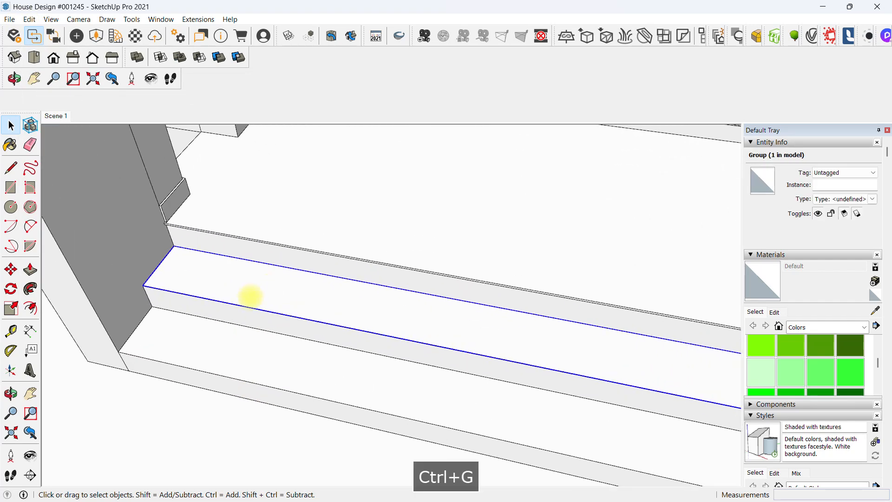
# - Open the tread group and extrude its face up 1 cm into a slab
pyautogui.doubleClick(250, 295)
pyautogui.scroll(2, 250, 296)
pyautogui.press('p')
pyautogui.click(250, 296)
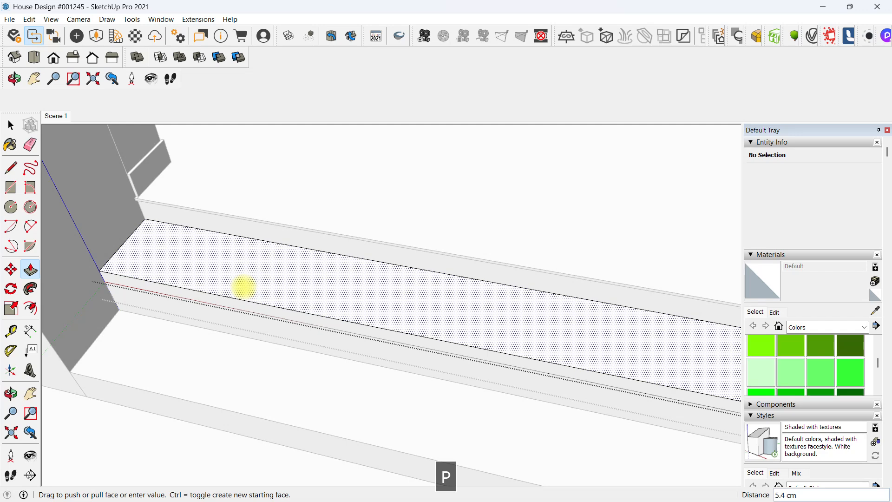
pyautogui.moveTo(242, 287); pyautogui.dragTo(225, 209, button='middle')
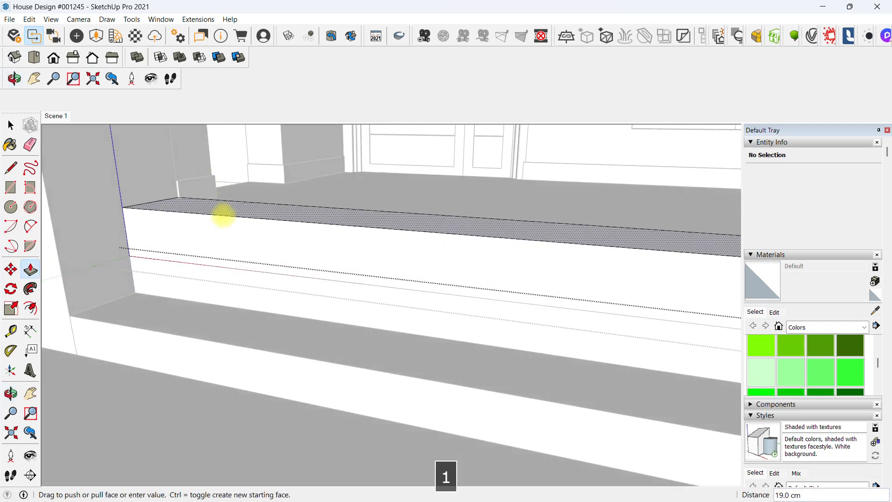
pyautogui.write('1')
pyautogui.press('Return')
# - Extrude the tread slab's front face outward 1 cm as a nosing
pyautogui.moveTo(223, 213); pyautogui.dragTo(188, 269, button='middle')
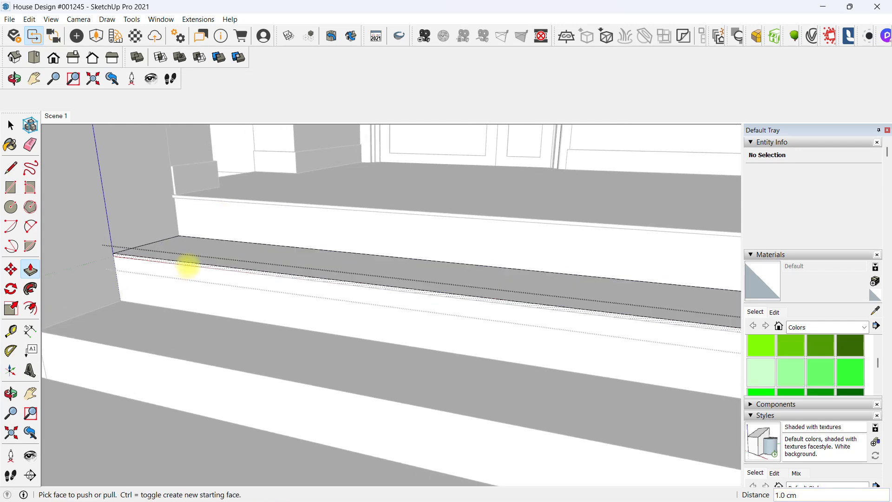
pyautogui.press('Return')
pyautogui.moveTo(181, 266)
pyautogui.mouseDown(button='middle')
pyautogui.moveTo(197, 314)
pyautogui.moveTo(249, 312)
pyautogui.moveTo(183, 370)
pyautogui.moveTo(189, 279)
pyautogui.mouseUp(button='middle')
pyautogui.press('space')
# - Copy the finished tread slab from the upper step down onto the lower step
pyautogui.click(190, 279)
pyautogui.scroll(3, 179, 309)
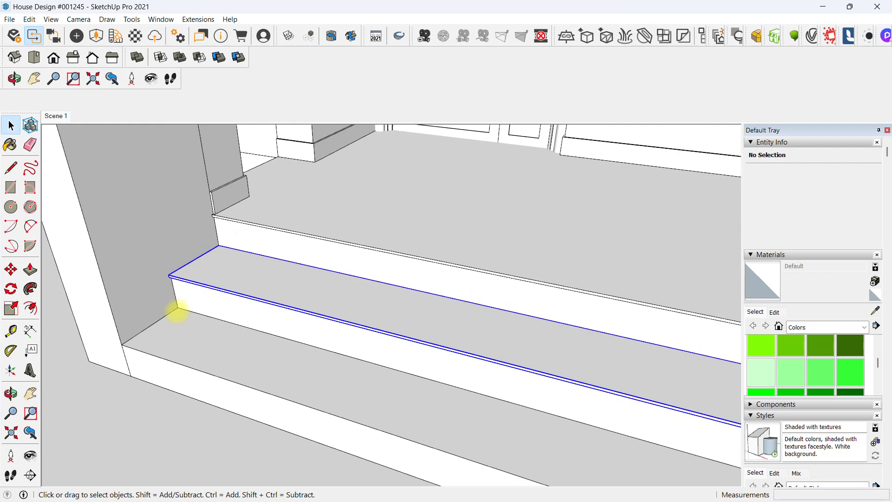
pyautogui.press('m')
pyautogui.scroll(2, 200, 255)
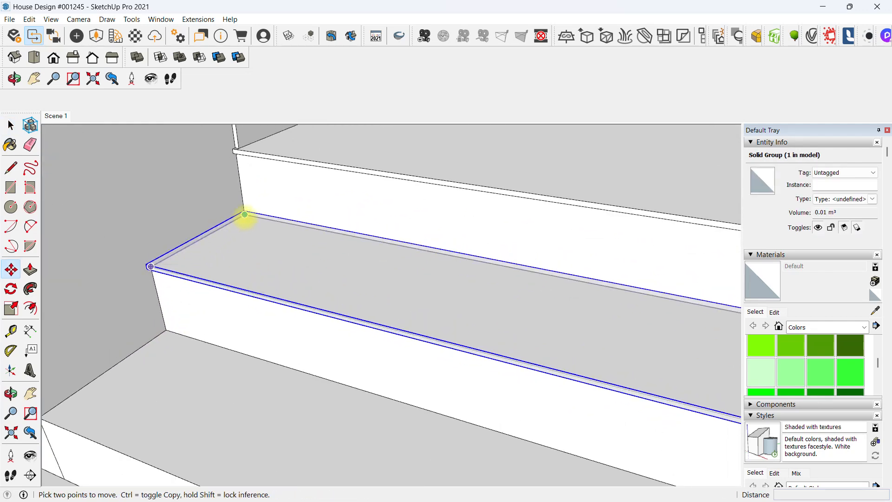
pyautogui.click(244, 215)
pyautogui.press('ctrl')
pyautogui.scroll(-2, 188, 304)
pyautogui.scroll(1, 163, 342)
pyautogui.click(177, 320)
pyautogui.press('space')
# - Delete the slab copy from the lower step
pyautogui.moveTo(177, 320); pyautogui.dragTo(277, 322, button='middle')
pyautogui.scroll(6, 283, 314)
pyautogui.scroll(2, 292, 314)
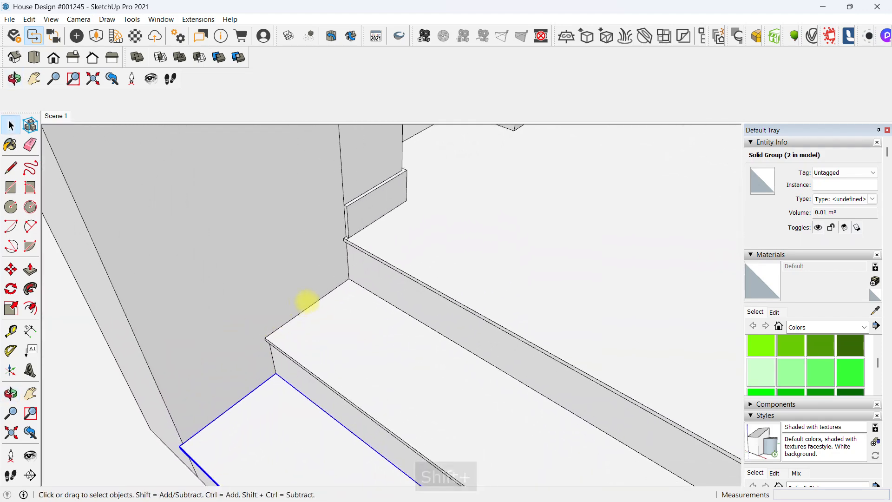
pyautogui.scroll(2, 303, 302)
pyautogui.scroll(-5, 344, 295)
pyautogui.click(218, 382)
pyautogui.scroll(3, 335, 314)
# - Open the upper tread group and copy its pillar-side end edge slightly inward to mark a narrow skirting strip
pyautogui.click(334, 291)
pyautogui.scroll(2, 334, 285)
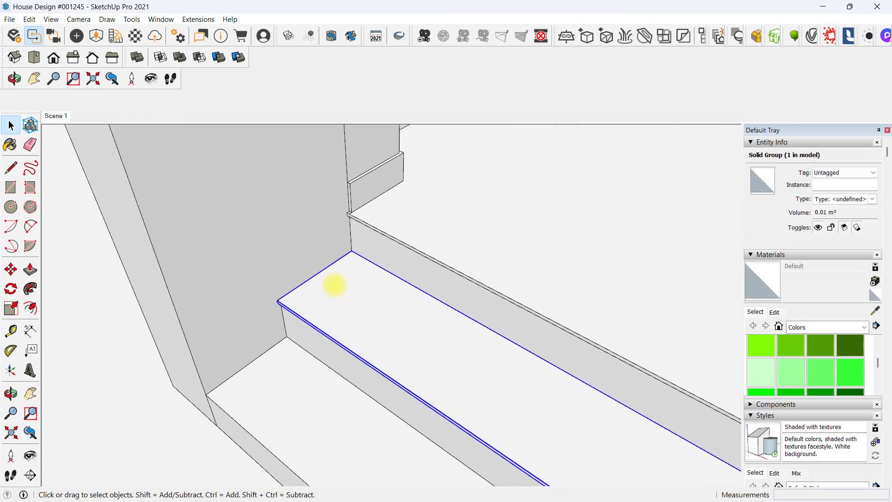
pyautogui.doubleClick(342, 259)
pyautogui.scroll(1, 341, 259)
pyautogui.scroll(1, 363, 254)
pyautogui.click(364, 254)
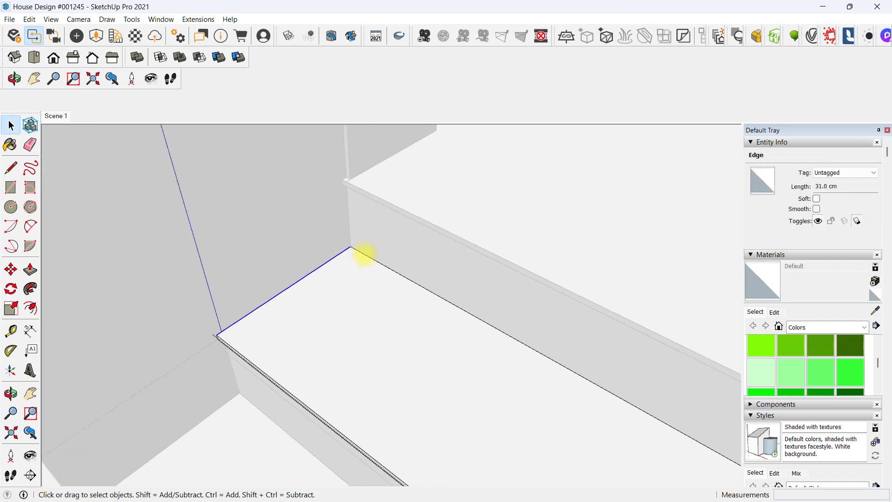
pyautogui.press('m')
pyautogui.scroll(1, 358, 253)
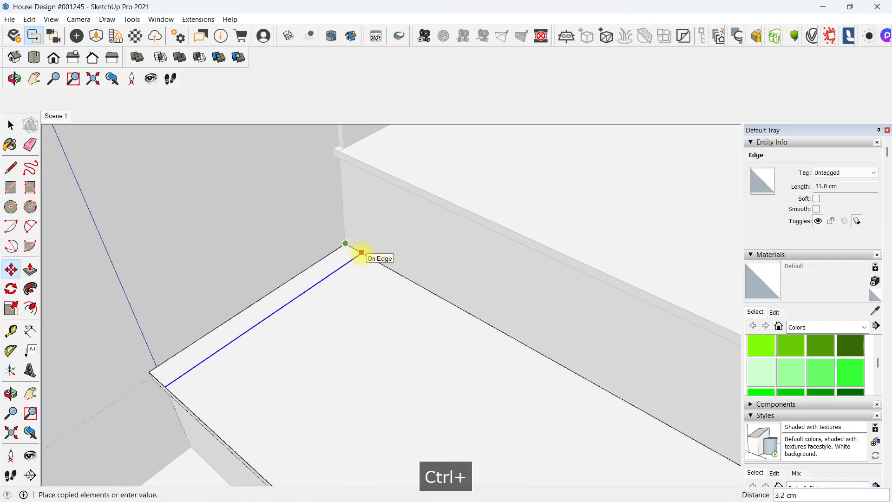
pyautogui.press('space')
# - Extrude the narrow end strip of the tread upward as skirting along the pillar
pyautogui.press('p')
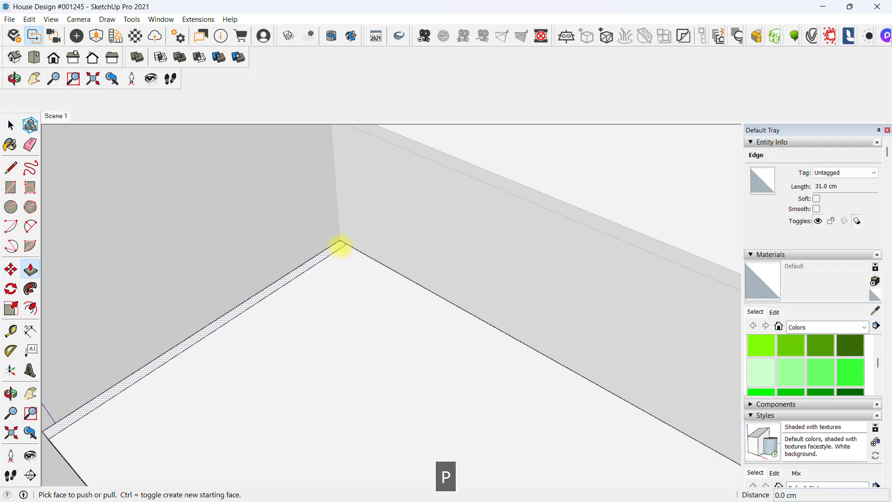
pyautogui.click(341, 245)
pyautogui.press('Return')
pyautogui.press('space')
# - Mark a matching narrow strip at the tread's opposite end and extrude it upward as skirting against that pillar
pyautogui.scroll(-3, 339, 260)
pyautogui.moveTo(336, 273); pyautogui.dragTo(157, 418, button='middle')
pyautogui.keyDown('shift'); pyautogui.moveTo(441, 260); pyautogui.dragTo(212, 478, button='middle'); pyautogui.keyUp('shift')
pyautogui.scroll(2, 371, 222)
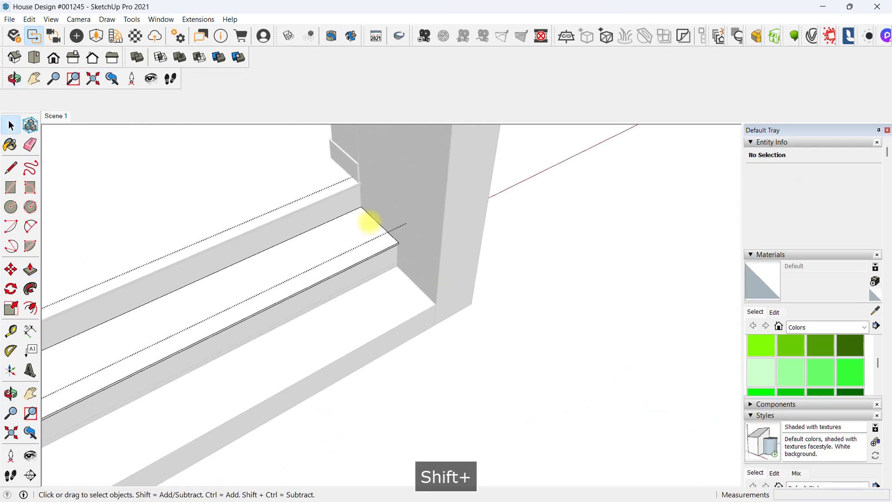
pyautogui.scroll(3, 361, 192)
pyautogui.press('m')
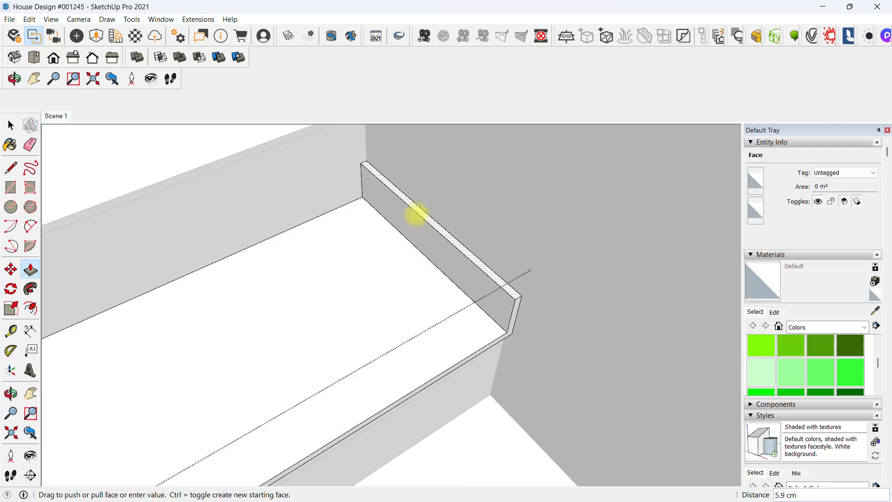
pyautogui.press('space')
# - Convert the upper tread group with its skirting into a component
pyautogui.moveTo(372, 265); pyautogui.dragTo(472, 273, button='middle')
pyautogui.rightClick(472, 272)
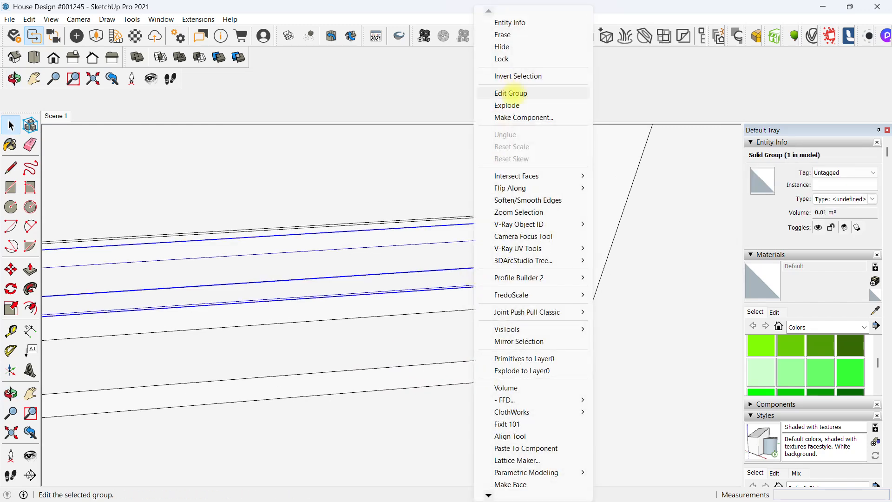
pyautogui.click(525, 117)
pyautogui.click(458, 375)
# - Copy the tread component from the upper step down onto the lower step, aligning it at the pillar corner
pyautogui.moveTo(422, 372); pyautogui.dragTo(442, 223, button='middle')
pyautogui.scroll(2, 440, 224)
pyautogui.press('m')
pyautogui.scroll(6, 465, 204)
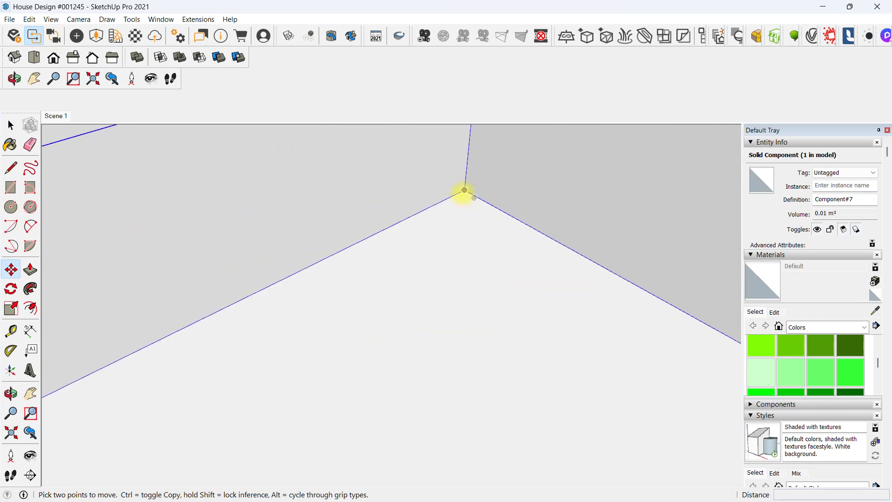
pyautogui.scroll(-5, 418, 201)
pyautogui.moveTo(468, 245); pyautogui.dragTo(430, 153, button='middle')
pyautogui.keyDown('shift'); pyautogui.moveTo(429, 153); pyautogui.dragTo(392, 76, button='middle'); pyautogui.keyUp('shift')
pyautogui.scroll(2, 471, 200)
pyautogui.scroll(2, 470, 200)
pyautogui.moveTo(471, 200); pyautogui.dragTo(496, 172, button='middle')
pyautogui.scroll(2, 510, 139)
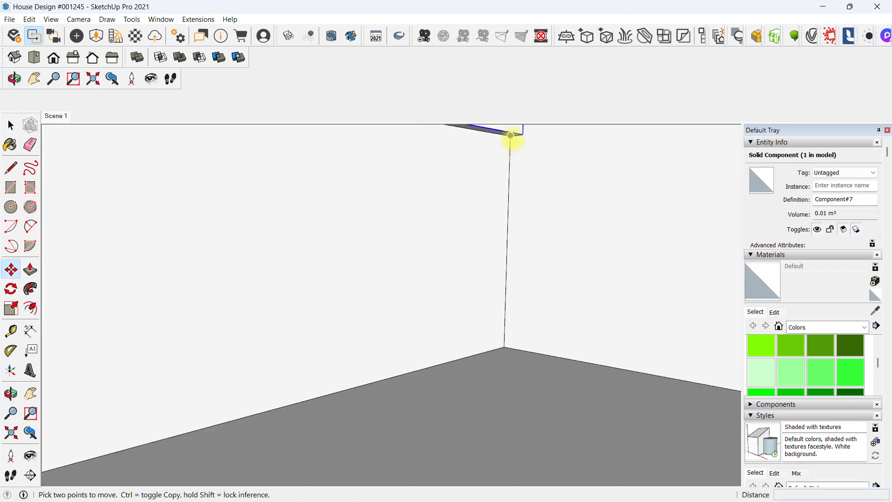
pyautogui.click(510, 135)
pyautogui.scroll(-4, 464, 320)
pyautogui.press('ctrl')
pyautogui.moveTo(409, 181); pyautogui.dragTo(329, 155, button='middle')
pyautogui.scroll(1, 422, 305)
pyautogui.click(439, 339)
pyautogui.scroll(1, 439, 338)
pyautogui.press('space')
# - Select the floor finish and both step tread components and combine them into one group
pyautogui.scroll(-5, 427, 299)
pyautogui.moveTo(547, 272); pyautogui.dragTo(322, 338, button='middle')
pyautogui.scroll(-3, 425, 326)
pyautogui.click(618, 313)
pyautogui.scroll(-3, 617, 312)
pyautogui.scroll(2, 322, 338)
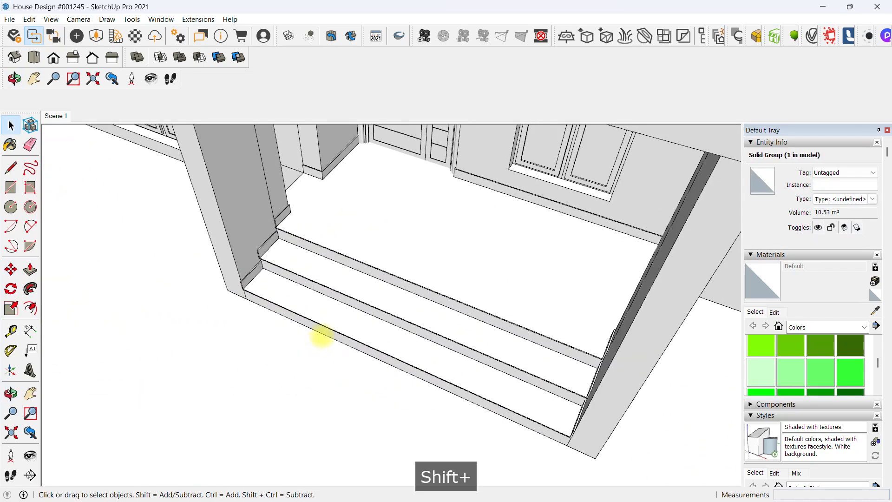
pyautogui.scroll(-6, 333, 305)
pyautogui.moveTo(395, 358); pyautogui.dragTo(368, 310, button='middle')
pyautogui.scroll(2, 367, 311)
pyautogui.scroll(2, 368, 304)
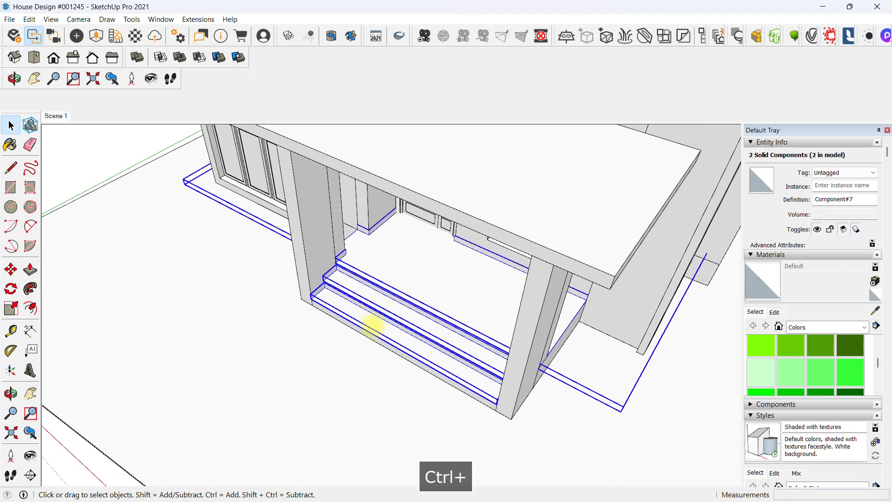
pyautogui.hotkey('ctrl', 'g')
# - Examine the house from the front and from above, up to the doorway of the rooftop room
pyautogui.scroll(-2, 373, 328)
pyautogui.moveTo(374, 328); pyautogui.dragTo(448, 265, button='middle')
pyautogui.scroll(-3, 426, 293)
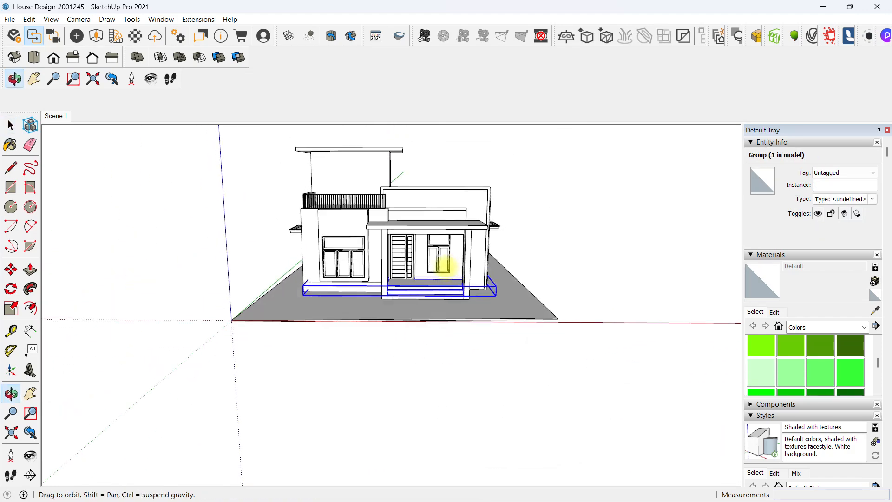
pyautogui.scroll(2, 400, 301)
pyautogui.moveTo(398, 293); pyautogui.dragTo(347, 367, button='middle')
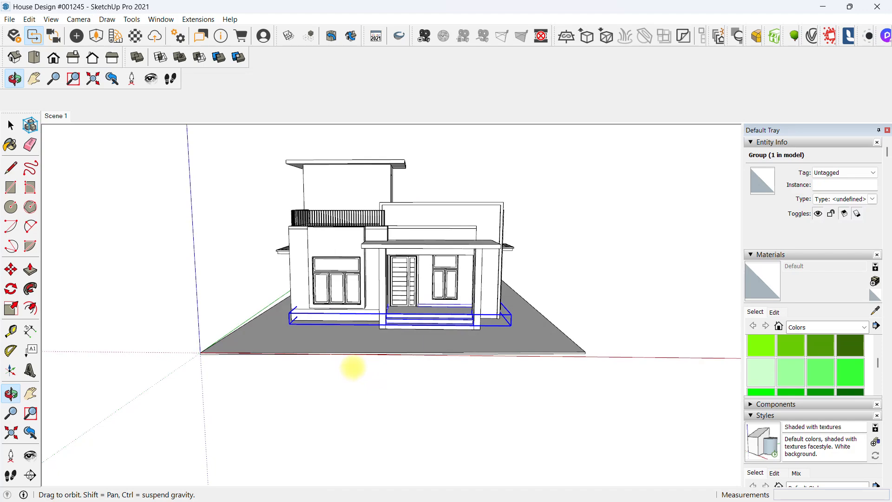
pyautogui.moveTo(390, 334); pyautogui.dragTo(490, 255, button='middle')
pyautogui.moveTo(325, 339); pyautogui.dragTo(304, 394, button='middle')
pyautogui.scroll(2, 351, 370)
pyautogui.scroll(2, 344, 356)
pyautogui.scroll(-1, 345, 379)
pyautogui.moveTo(331, 357); pyautogui.dragTo(320, 323, button='middle')
pyautogui.scroll(10, 293, 416)
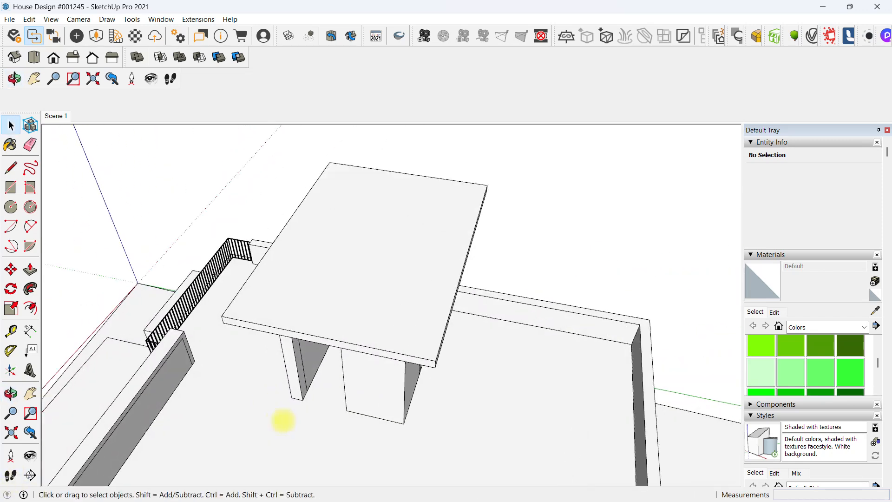
# - Draw a rectangle across the base of the rooftop room's doorway, spanning the wall thickness, and group it
pyautogui.press('r')
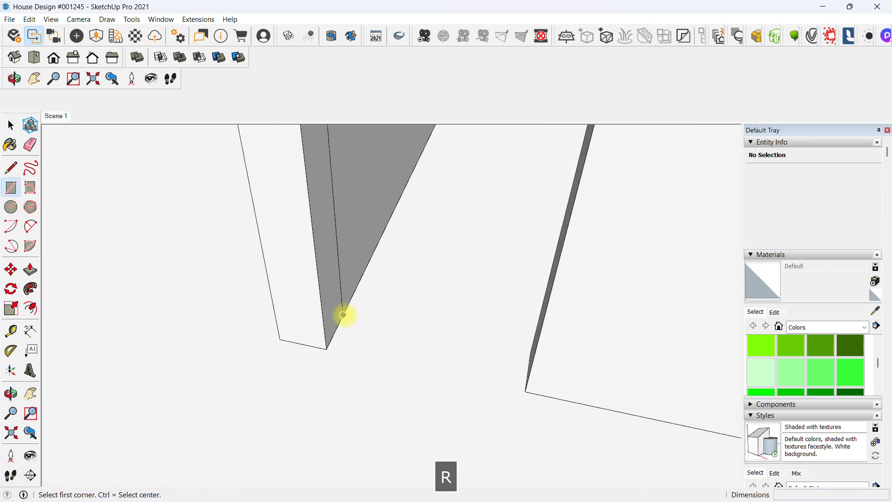
pyautogui.click(342, 315)
pyautogui.scroll(1, 512, 380)
pyautogui.press('space')
pyautogui.moveTo(537, 390); pyautogui.dragTo(370, 360, button='middle')
pyautogui.doubleClick(371, 361)
pyautogui.hotkey('ctrl', 'g')
pyautogui.scroll(2, 371, 360)
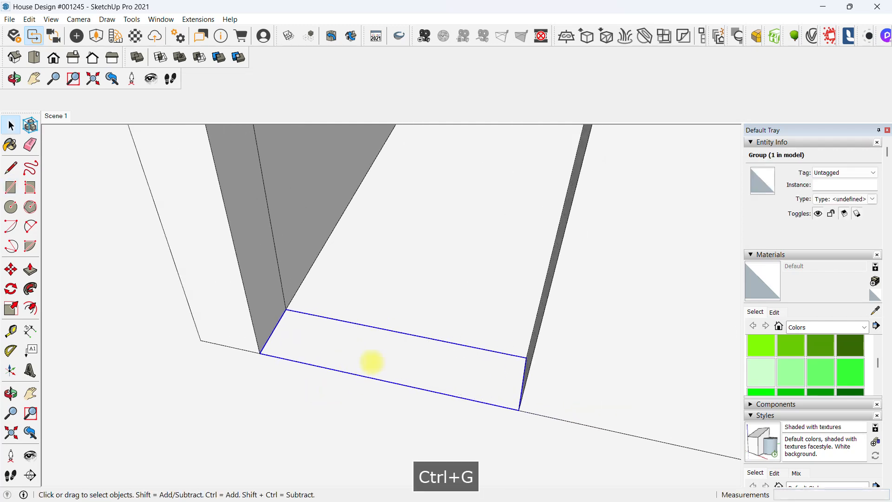
# - Extrude the doorway rectangle 5 cm upward inside its group to form a raised threshold
pyautogui.doubleClick(370, 361)
pyautogui.press('p')
pyautogui.click(370, 353)
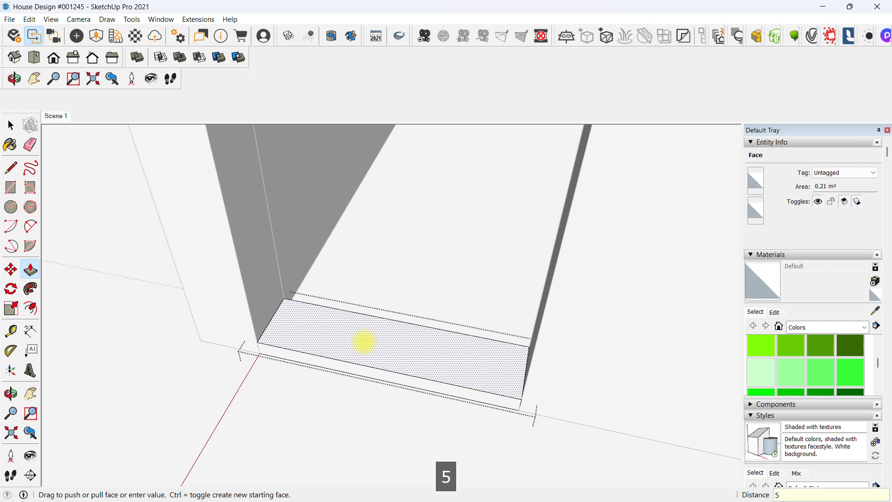
pyautogui.press('Return')
pyautogui.press('space')
# - Select the threshold together with the rooftop room's walls and combine them into one group
pyautogui.moveTo(358, 346); pyautogui.dragTo(406, 430, button='middle')
pyautogui.scroll(4, 484, 331)
pyautogui.click(418, 362)
pyautogui.keyDown('ctrl'); pyautogui.click(499, 326); pyautogui.keyUp('ctrl')
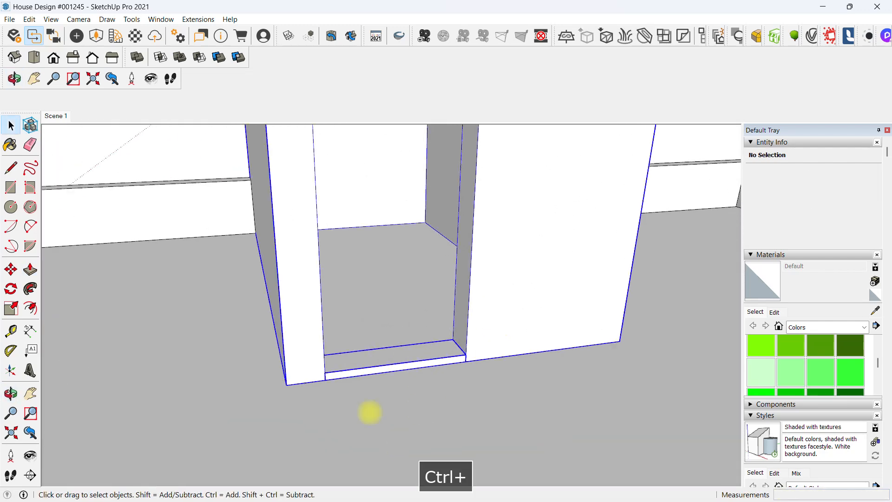
pyautogui.scroll(-5, 419, 381)
pyautogui.hotkey('ctrl', 'g')
# - Draw a rectangle filling the door opening from its upper corner down to the threshold and group it
pyautogui.moveTo(370, 378); pyautogui.dragTo(326, 266, button='middle')
pyautogui.press('r')
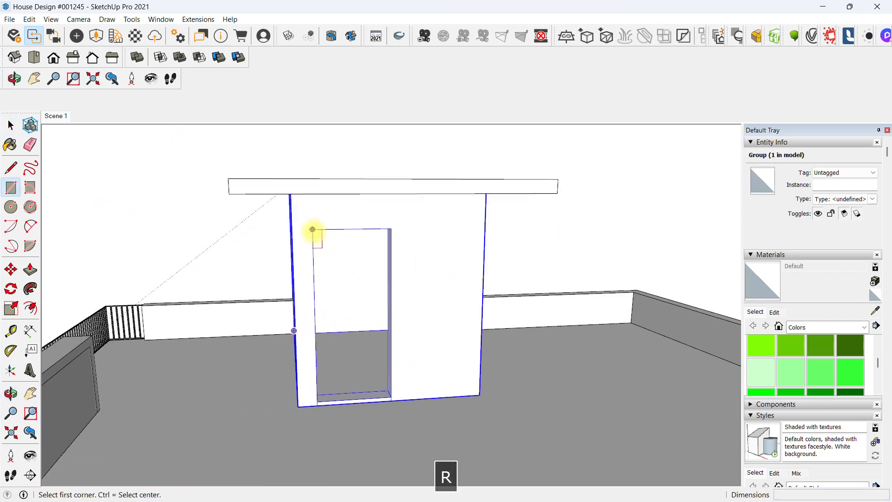
pyautogui.click(315, 233)
pyautogui.scroll(2, 362, 326)
pyautogui.click(390, 397)
pyautogui.press('space')
pyautogui.scroll(-3, 344, 344)
pyautogui.moveTo(344, 344); pyautogui.dragTo(324, 338, button='middle')
pyautogui.click(325, 339)
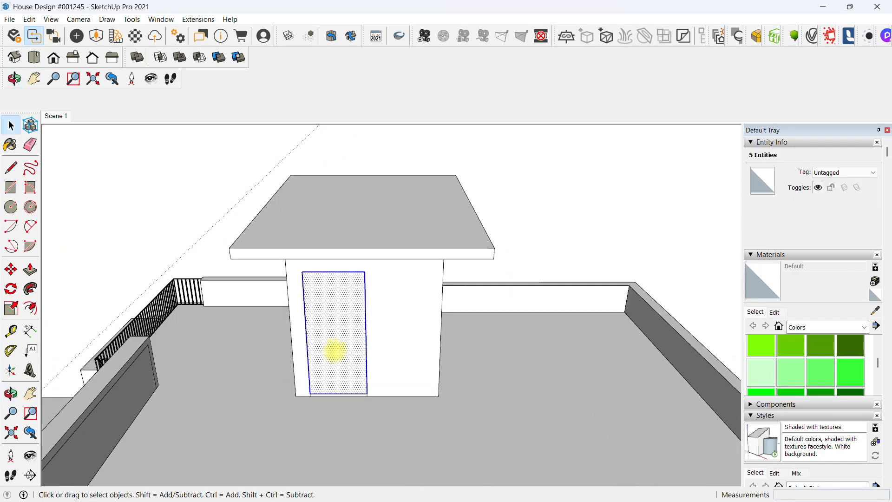
pyautogui.scroll(5, 335, 350)
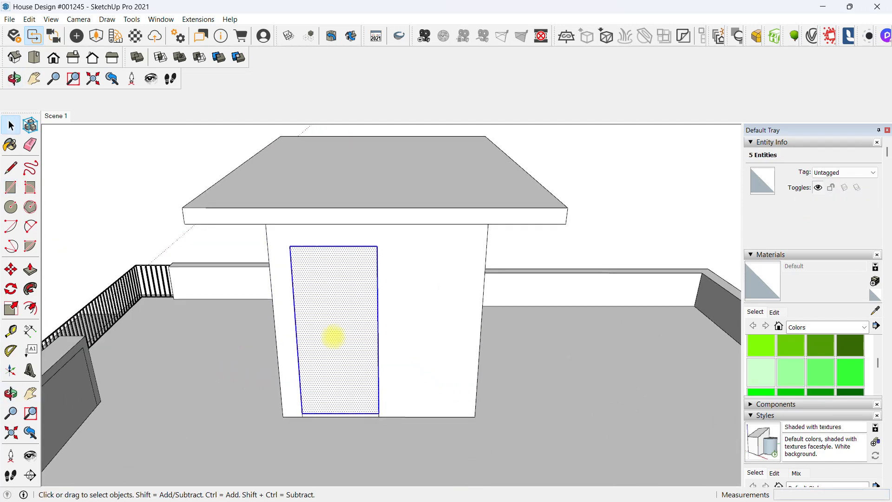
pyautogui.hotkey('ctrl', 'g')
# - Offset the door rectangle's outline inward by 7 cm inside its group to outline the frame
pyautogui.doubleClick(335, 303)
pyautogui.press('f')
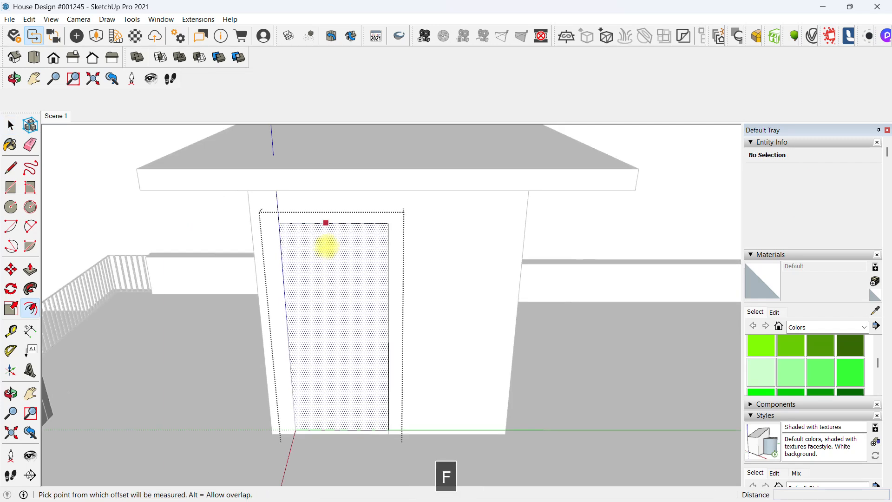
pyautogui.click(323, 224)
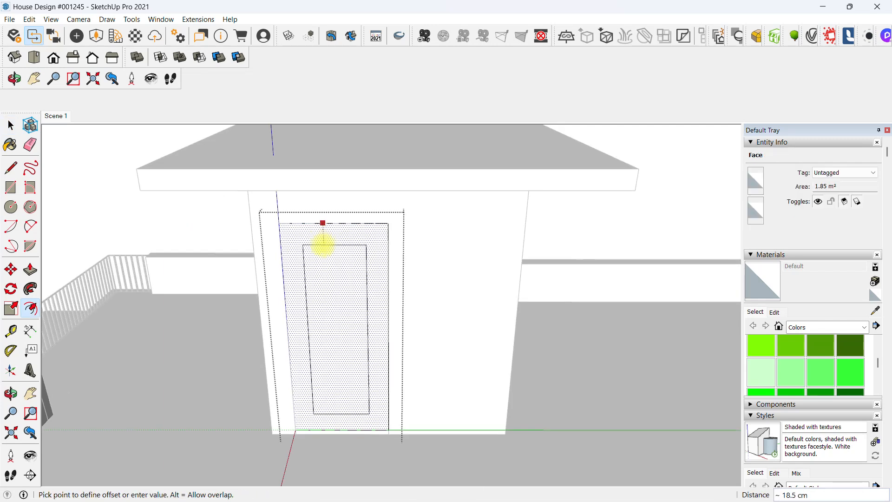
pyautogui.write('5')
pyautogui.press('BackSpace')
pyautogui.write('7')
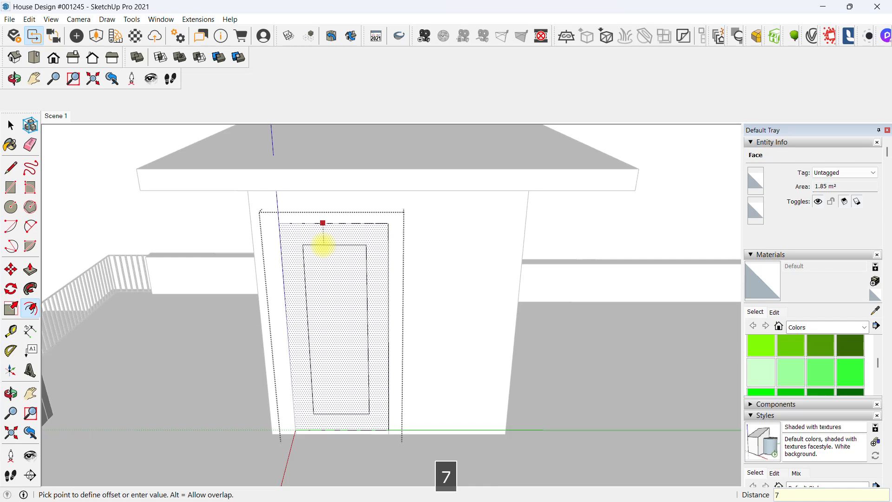
pyautogui.press('Return')
pyautogui.press('space')
pyautogui.scroll(-3, 333, 274)
# - Copy the inner panel face of the door and delete it from the frame group
pyautogui.click(334, 274)
pyautogui.moveTo(333, 274); pyautogui.dragTo(300, 389, button='middle')
pyautogui.hotkey('ctrl', 'c')
pyautogui.press('Delete')
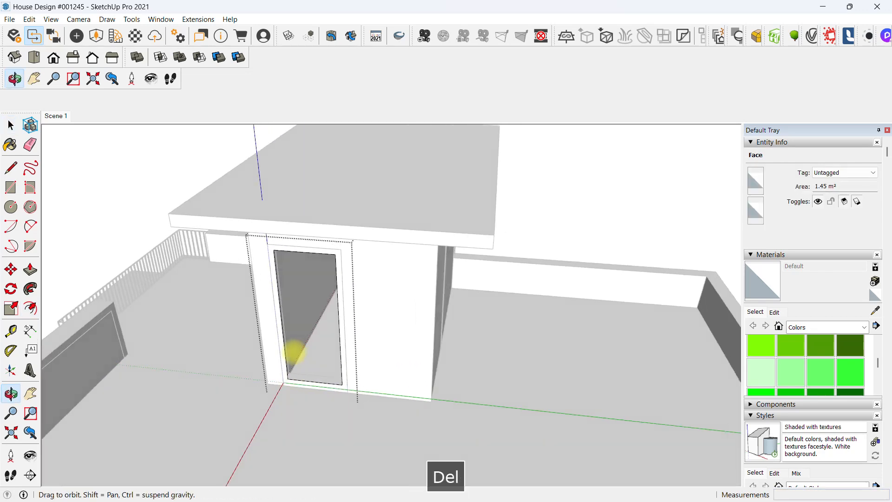
# - Try extruding the door frame face by 6 cm
pyautogui.scroll(5, 303, 350)
pyautogui.press('p')
pyautogui.click(254, 381)
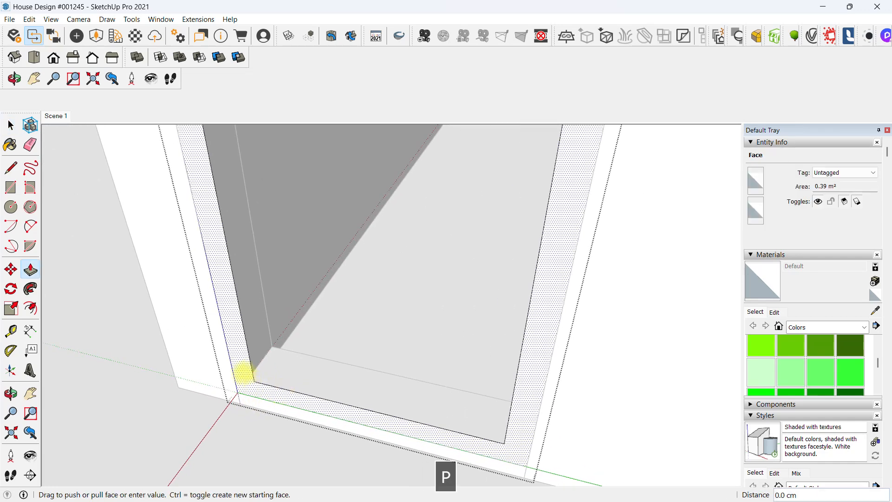
pyautogui.press('Return')
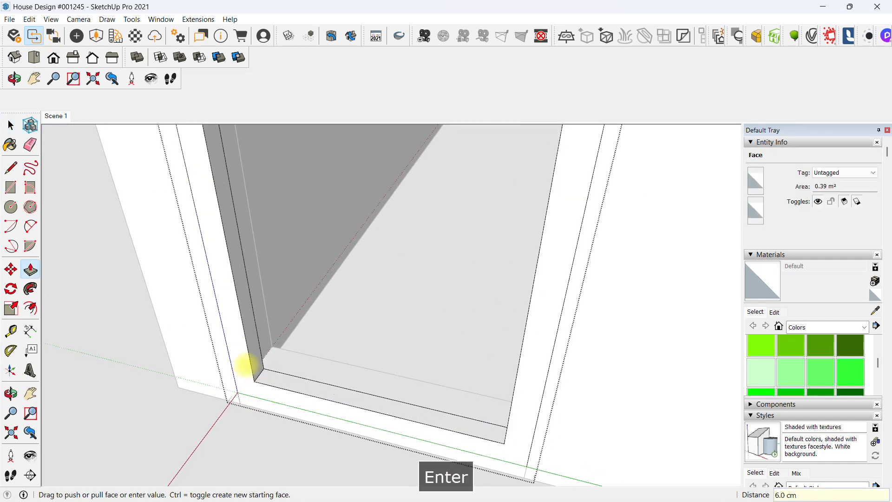
pyautogui.press('space')
pyautogui.moveTo(243, 367); pyautogui.dragTo(346, 460, button='middle')
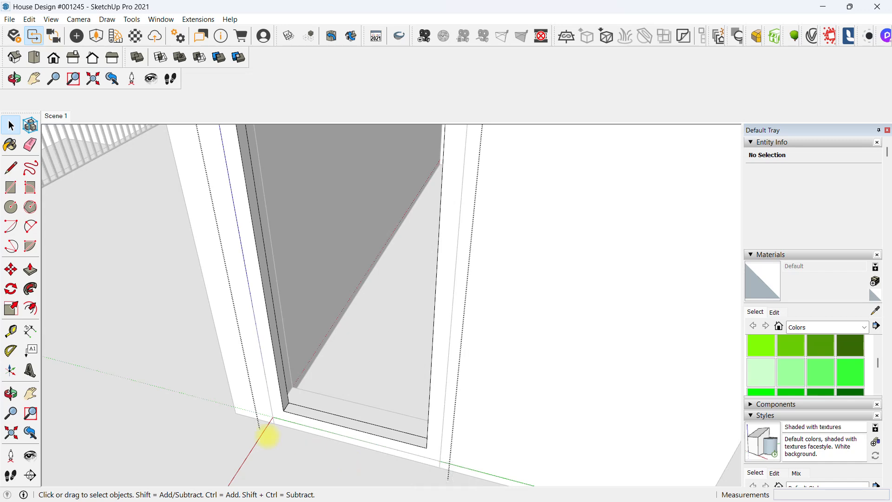
pyautogui.hotkey('ctrl', 'z')
# - Extrude the door frame face by 4 cm and leave its group
pyautogui.press('p')
pyautogui.moveTo(280, 403); pyautogui.dragTo(310, 374)
pyautogui.write('4')
pyautogui.press('space')
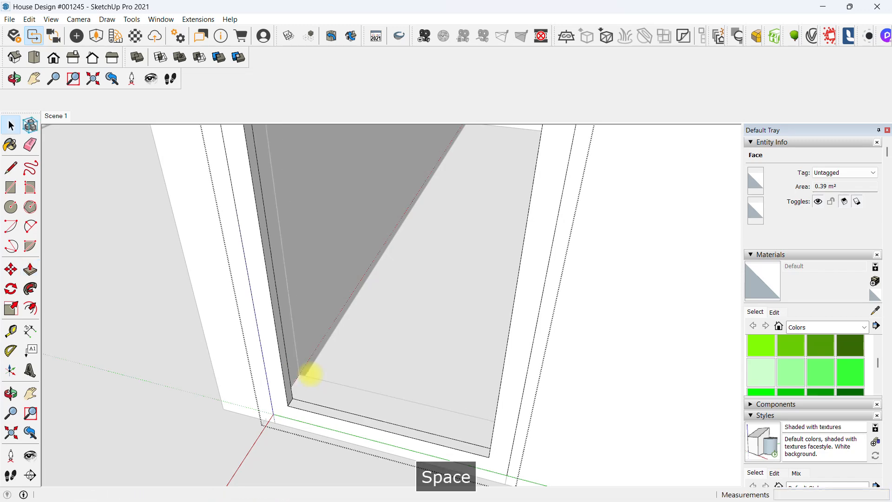
pyautogui.scroll(-5, 321, 385)
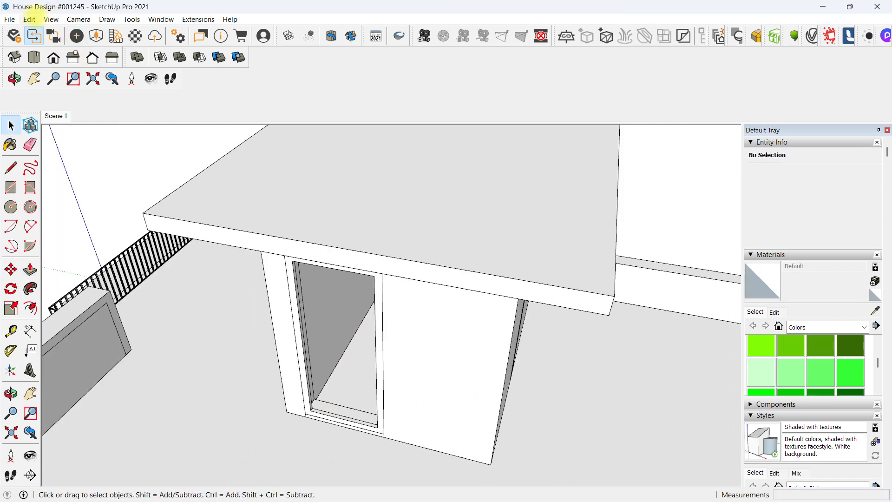
# - Paste the copied panel face back in its original place within the frame and group it
pyautogui.click(29, 19)
pyautogui.click(60, 96)
pyautogui.scroll(5, 318, 388)
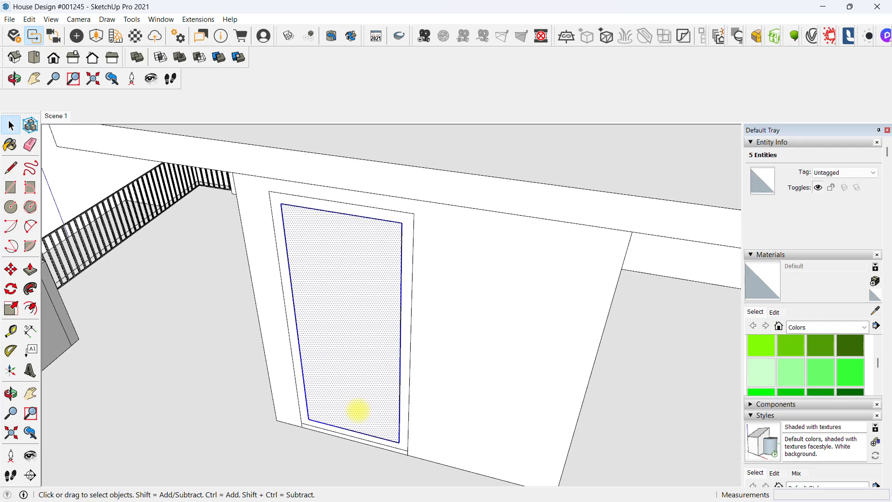
pyautogui.hotkey('ctrl', 'g')
# - Extrude the door panel 2 cm thick inside its group
pyautogui.scroll(5, 355, 410)
pyautogui.press('p')
pyautogui.moveTo(302, 390); pyautogui.dragTo(295, 380)
pyautogui.write('2')
pyautogui.press('Return')
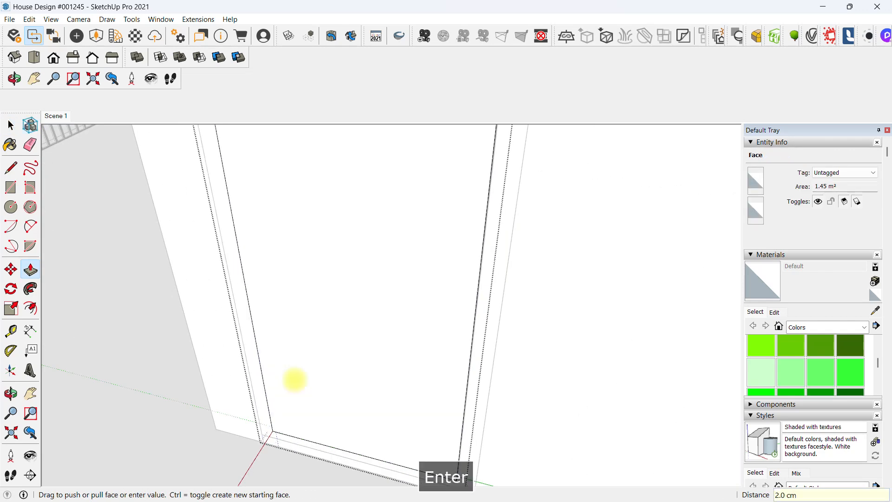
pyautogui.press('space')
# - Move the door panel within the depth of the frame so it sits inset from the frame's face
pyautogui.moveTo(213, 427); pyautogui.dragTo(474, 358, button='middle')
pyautogui.click(621, 316)
pyautogui.scroll(3, 621, 315)
pyautogui.scroll(2, 473, 358)
pyautogui.press('m')
pyautogui.click(481, 333)
pyautogui.click(472, 328)
pyautogui.keyDown('shift'); pyautogui.moveTo(680, 254); pyautogui.dragTo(543, 333, button='middle'); pyautogui.keyUp('shift')
pyautogui.scroll(2, 571, 304)
pyautogui.click(606, 285)
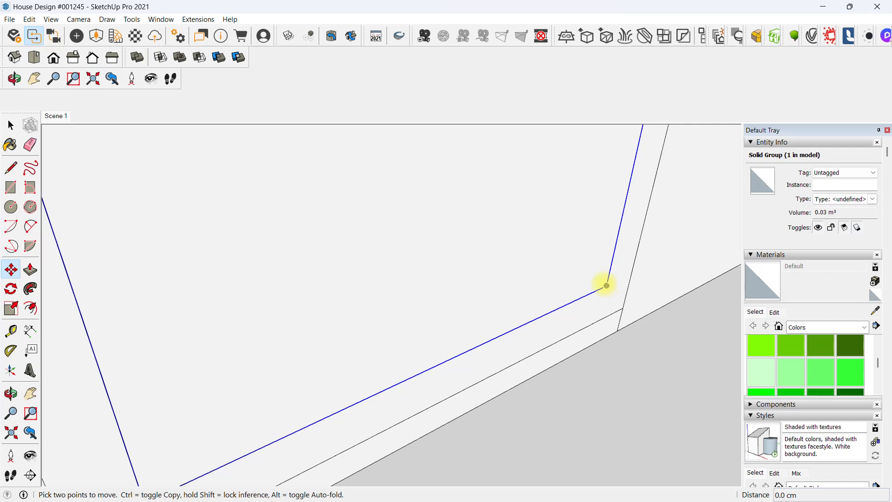
pyautogui.scroll(2, 603, 284)
pyautogui.click(600, 281)
pyautogui.press('space')
# - Select the door frame and panel and combine them into one group
pyautogui.scroll(-3, 457, 302)
pyautogui.moveTo(448, 302); pyautogui.dragTo(330, 358, button='middle')
pyautogui.scroll(-4, 330, 358)
pyautogui.scroll(-4, 360, 385)
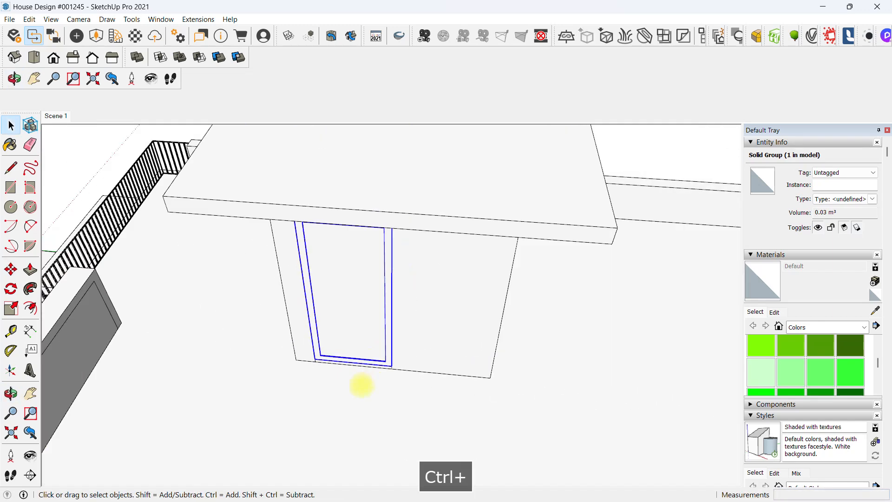
pyautogui.moveTo(360, 384); pyautogui.dragTo(285, 423, button='middle')
pyautogui.scroll(6, 261, 353)
pyautogui.scroll(3, 261, 353)
# - Move the door group back into the rooftop room's doorway, snapping its lower corner to the opening above the threshold
pyautogui.press('m')
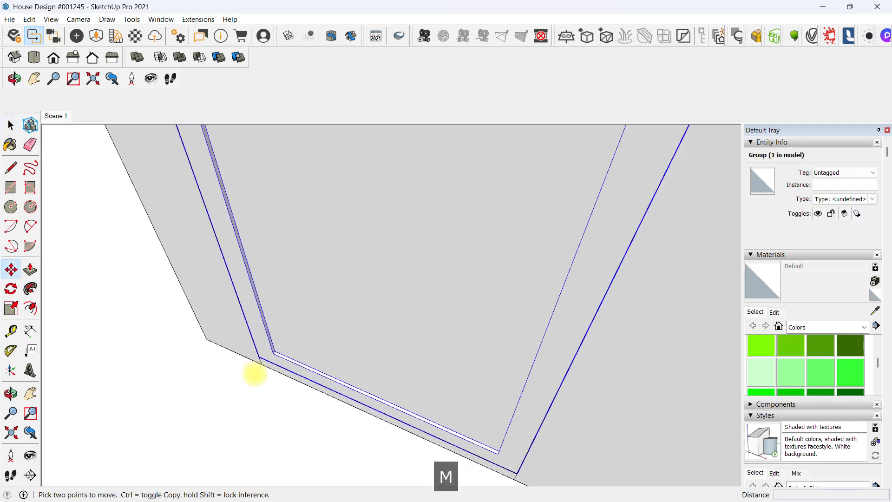
pyautogui.click(271, 353)
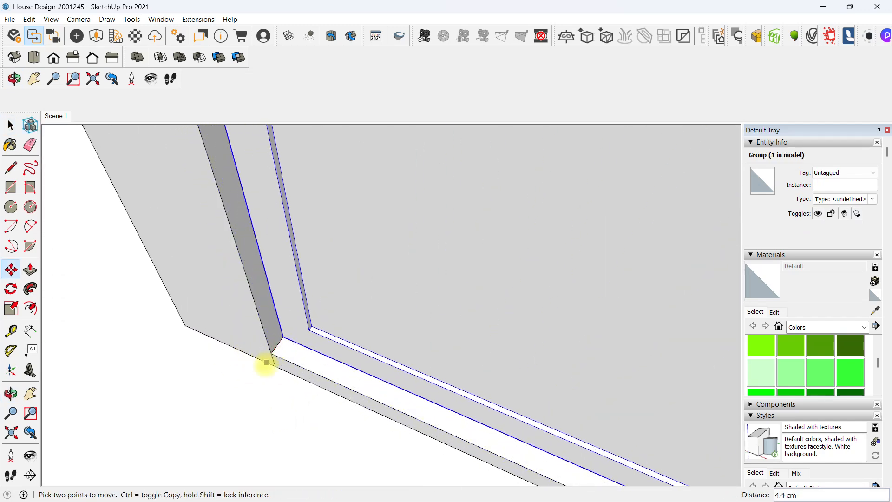
pyautogui.click(272, 356)
pyautogui.press('space')
pyautogui.scroll(-3, 293, 355)
pyautogui.moveTo(403, 276); pyautogui.dragTo(473, 274, button='middle')
pyautogui.scroll(-4, 473, 274)
pyautogui.keyDown('shift'); pyautogui.moveTo(424, 299); pyautogui.dragTo(422, 396, button='middle'); pyautogui.keyUp('shift')
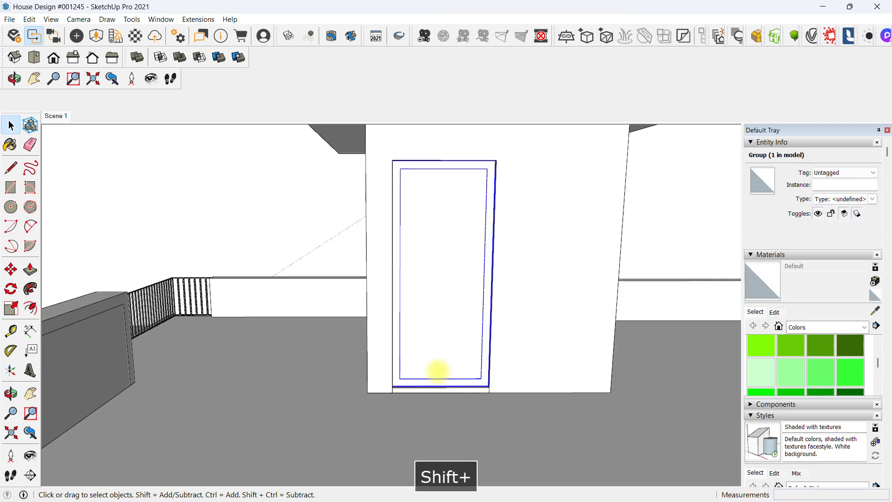
# - Draw a 5 by 5 cm square below the balcony railing where the wall's upper edge meets the projecting block, and group it
pyautogui.scroll(-3, 473, 255)
pyautogui.moveTo(436, 291); pyautogui.dragTo(336, 327, button='middle')
pyautogui.scroll(3, 277, 359)
pyautogui.scroll(6, 353, 328)
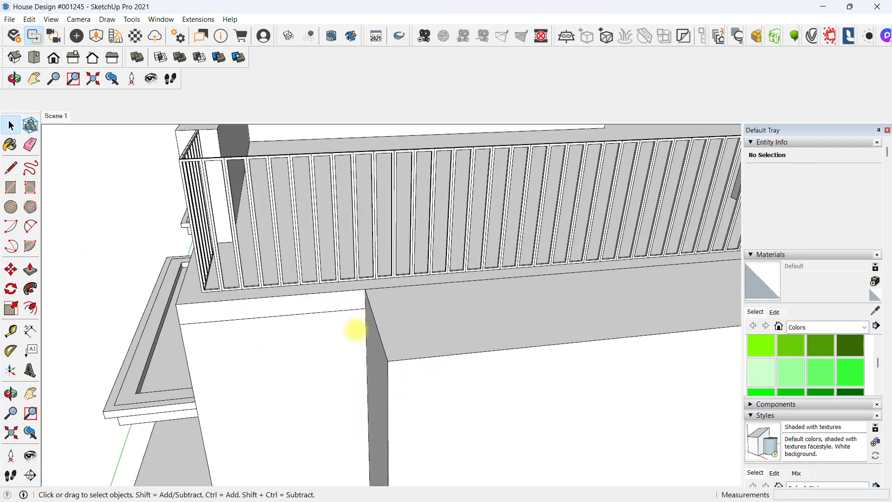
pyautogui.press('r')
pyautogui.scroll(3, 367, 279)
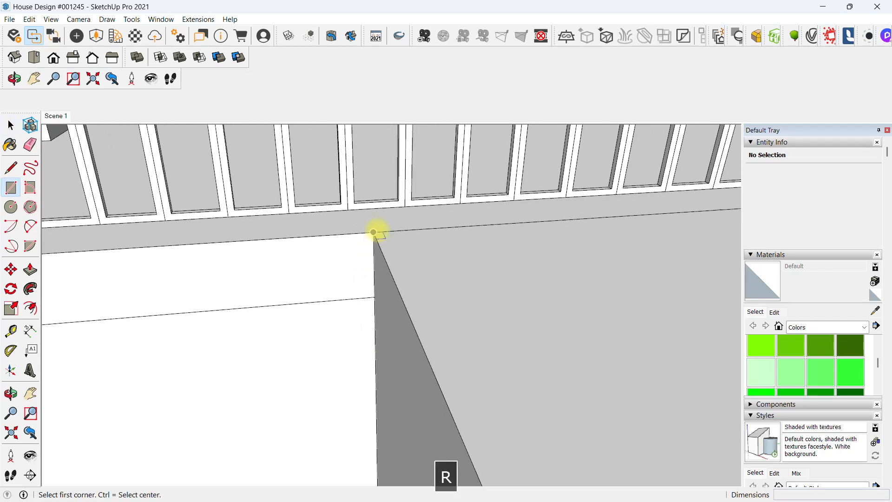
pyautogui.click(374, 232)
pyautogui.scroll(2, 364, 246)
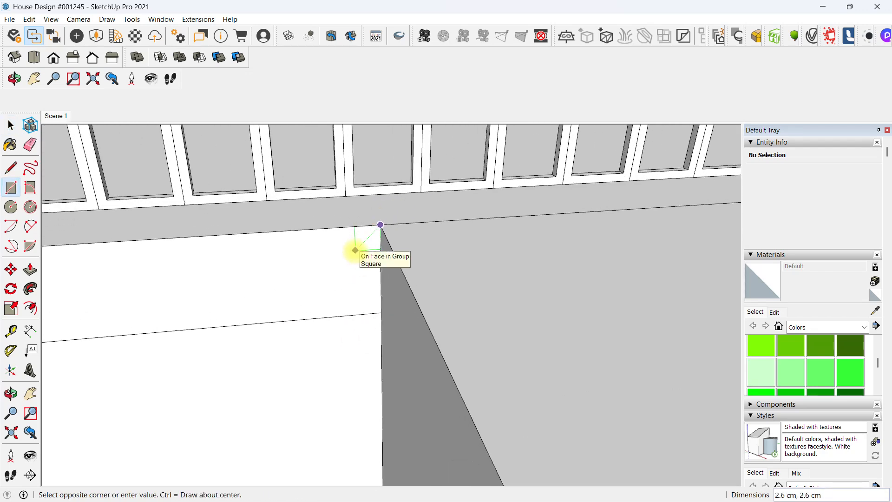
pyautogui.write('5,')
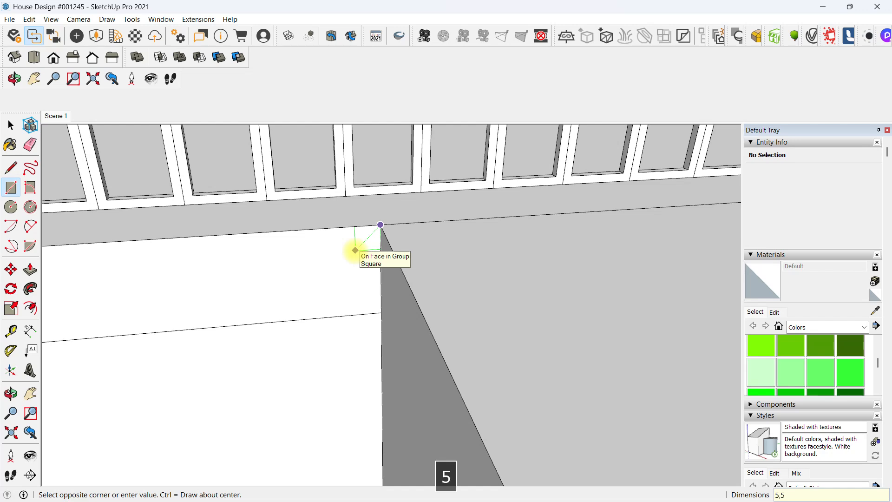
pyautogui.write('5')
pyautogui.press('Return')
pyautogui.press('space')
pyautogui.doubleClick(355, 251)
pyautogui.hotkey('ctrl', 'g')
pyautogui.doubleClick(355, 251)
pyautogui.press('l')
pyautogui.scroll(-8, 365, 257)
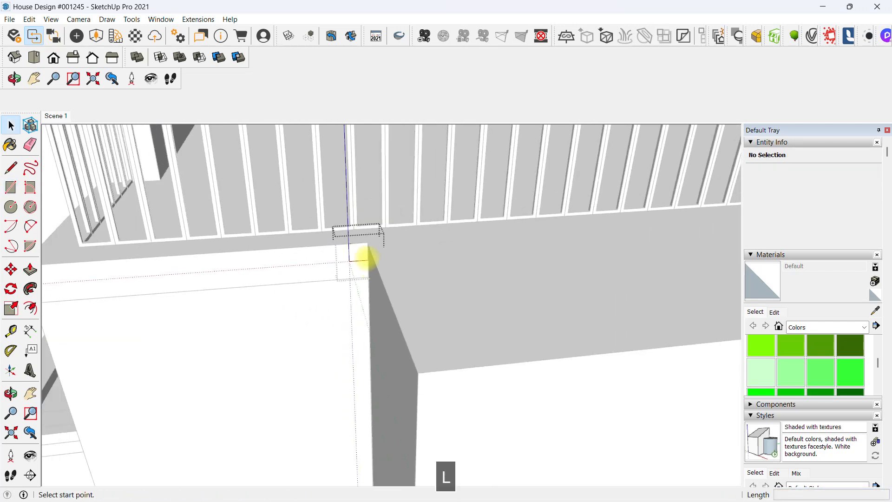
pyautogui.moveTo(364, 286); pyautogui.dragTo(279, 275, button='middle')
pyautogui.press('space')
pyautogui.click(303, 297)
# - Move the square group to the lower outer corner of the pillar at the railing's end and open it for editing
pyautogui.scroll(2, 324, 258)
pyautogui.click(325, 257)
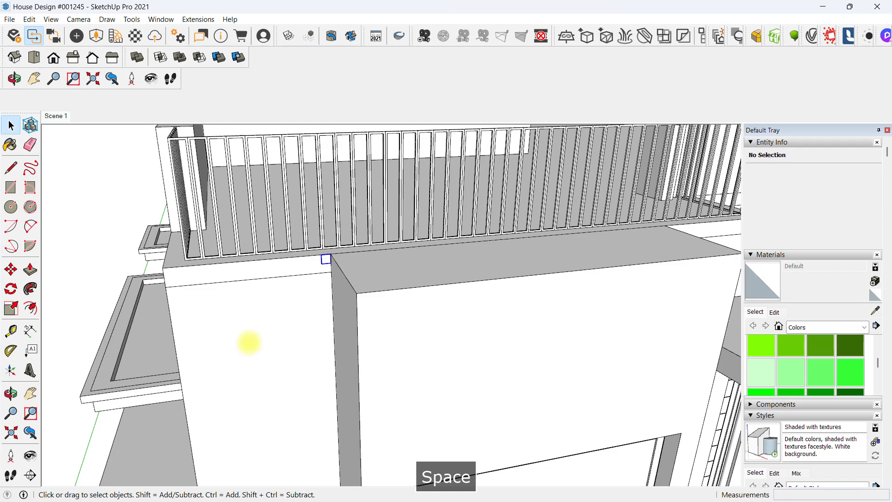
pyautogui.moveTo(249, 342); pyautogui.dragTo(313, 347, button='middle')
pyautogui.press('m')
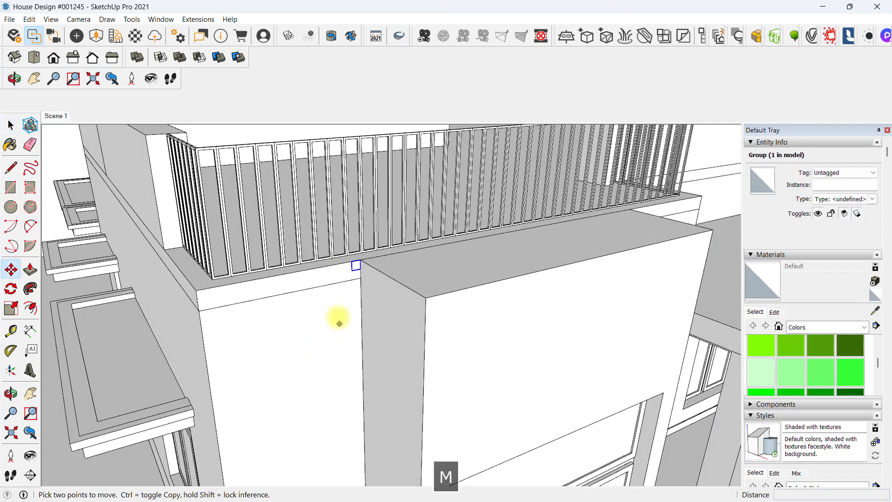
pyautogui.scroll(1, 339, 317)
pyautogui.click(366, 253)
pyautogui.keyDown('shift'); pyautogui.moveTo(104, 269); pyautogui.dragTo(252, 338, button='middle'); pyautogui.keyUp('shift')
pyautogui.scroll(1, 252, 329)
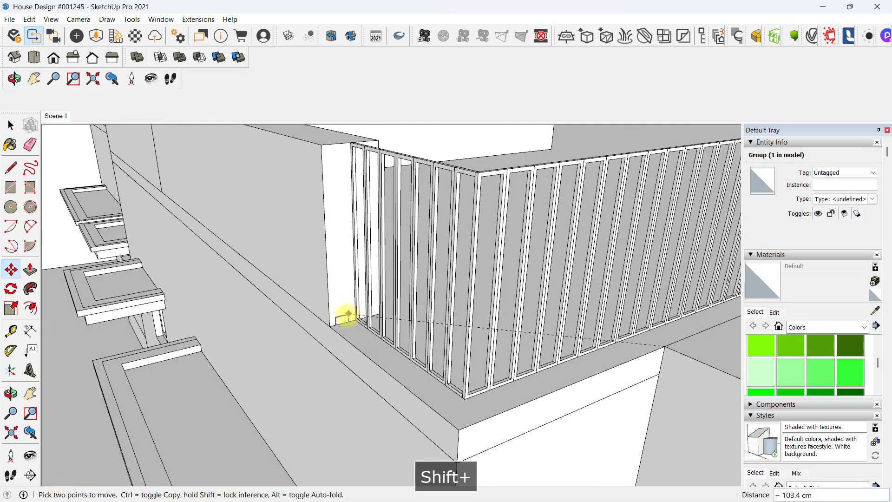
pyautogui.click(332, 324)
pyautogui.press('space')
pyautogui.scroll(2, 325, 339)
pyautogui.doubleClick(320, 339)
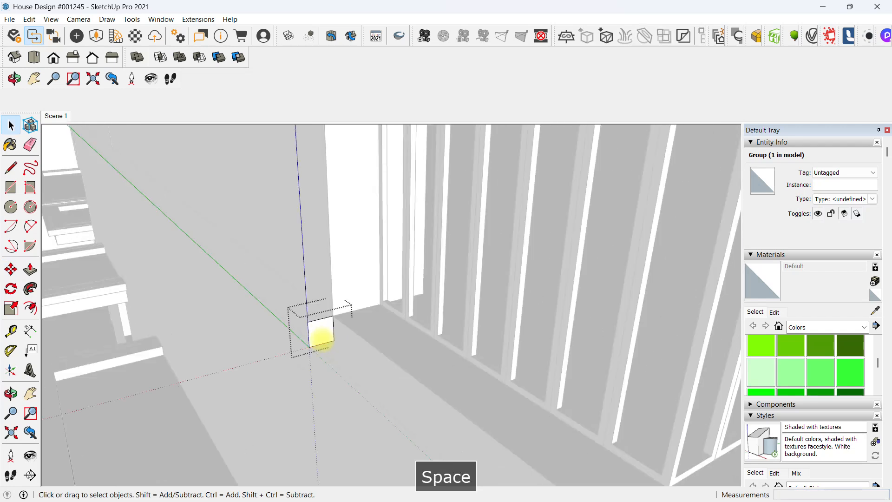
# - Move the small square's lower edge down 5 cm to make the profile taller
pyautogui.moveTo(320, 338); pyautogui.dragTo(314, 311, button='middle')
pyautogui.scroll(3, 332, 342)
pyautogui.click(332, 344)
pyautogui.scroll(1, 332, 344)
pyautogui.press('m')
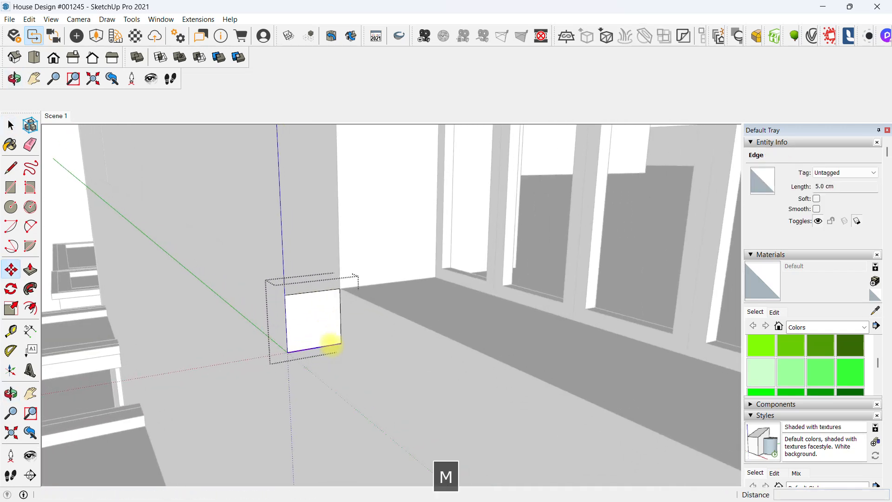
pyautogui.scroll(1, 331, 345)
pyautogui.click(342, 344)
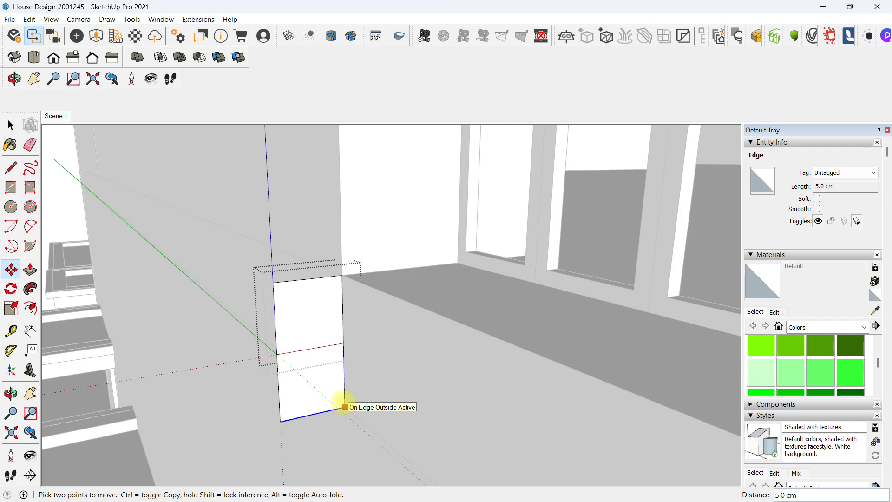
pyautogui.press('Return')
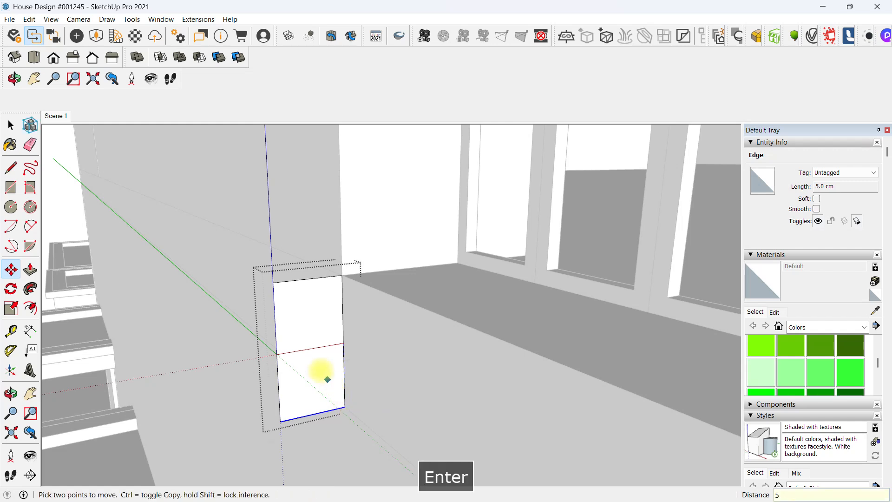
# - Widen the profile by moving its outer vertical edge 3 cm outward along the red axis
pyautogui.press('space')
pyautogui.click(275, 320)
pyautogui.click(275, 320)
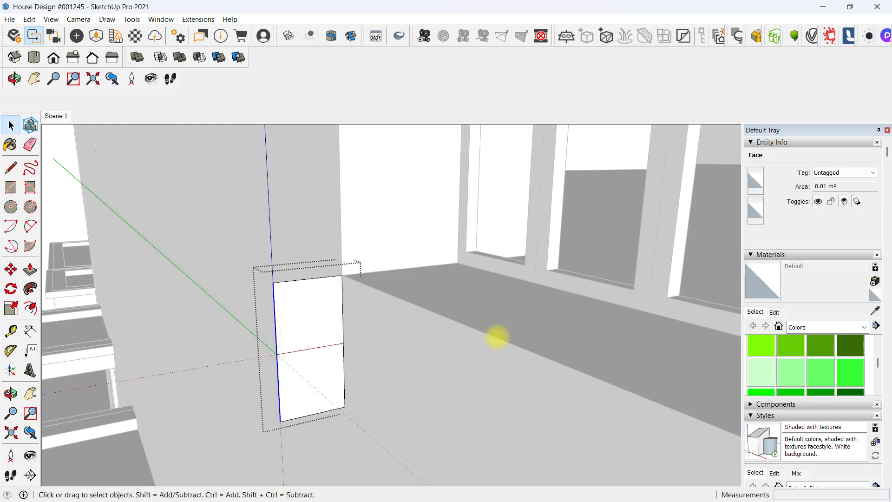
pyautogui.press('m')
pyautogui.scroll(1, 345, 278)
pyautogui.click(335, 274)
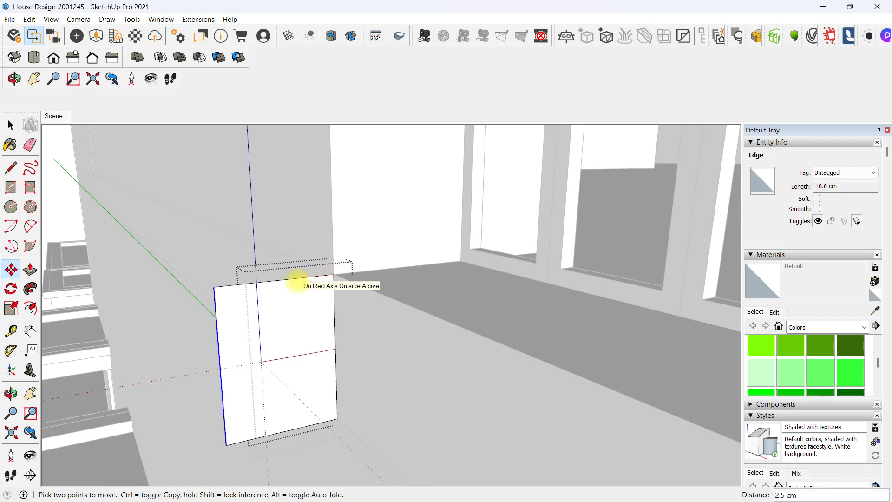
pyautogui.write('3')
pyautogui.press('Return')
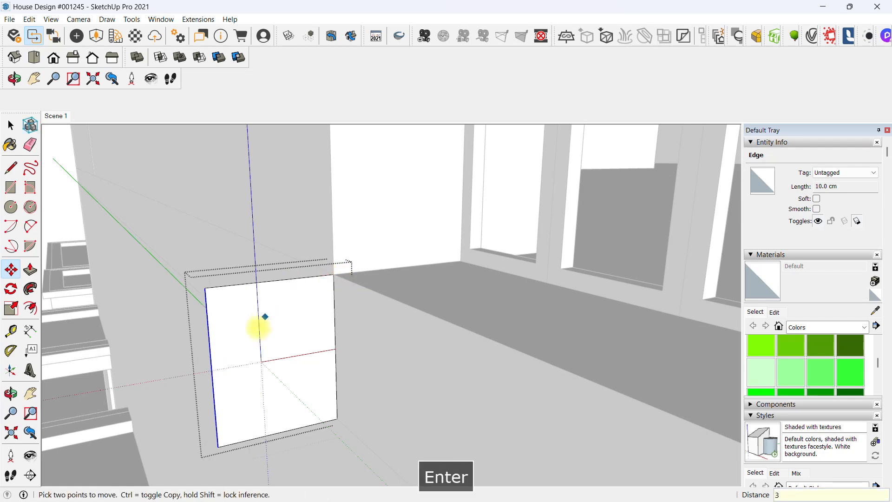
pyautogui.moveTo(261, 322); pyautogui.dragTo(193, 325, button='middle')
pyautogui.press('space')
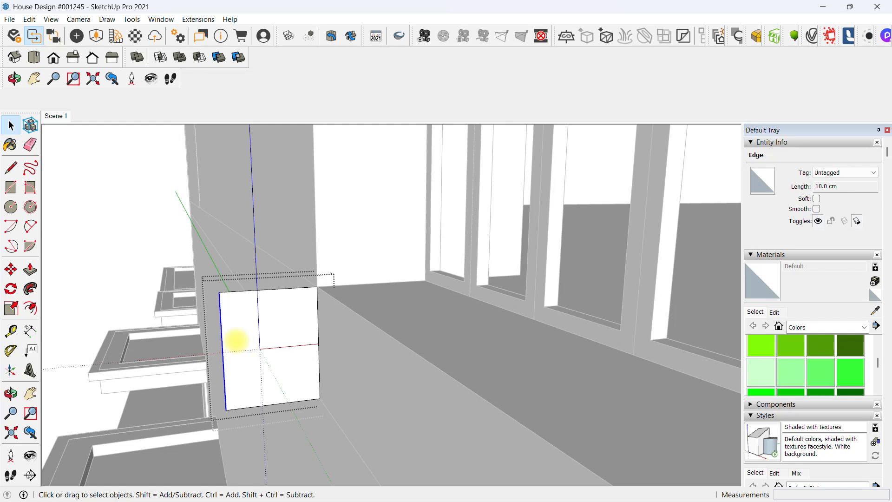
pyautogui.press('a')
pyautogui.scroll(2, 223, 314)
pyautogui.click(219, 292)
pyautogui.scroll(2, 244, 312)
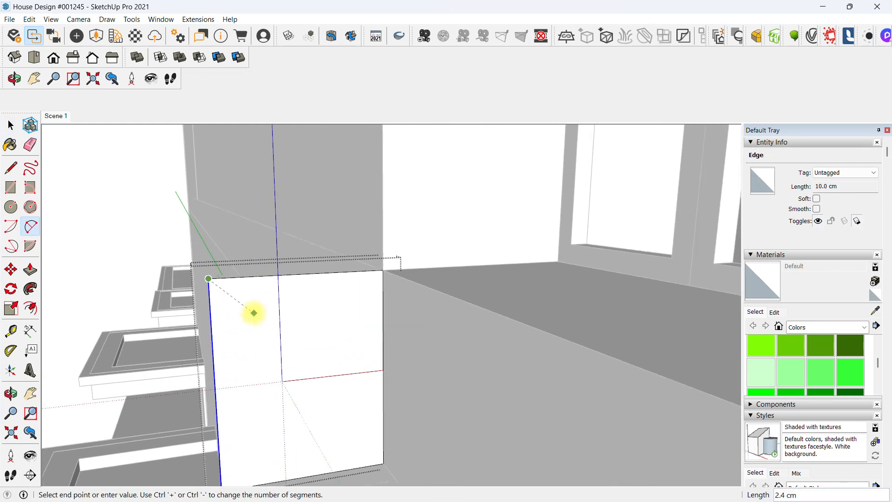
pyautogui.scroll(-3, 251, 313)
pyautogui.press('Escape')
# - Place three horizontal guides down the profile face, the first 1.5 cm below the upper edge and the second 2 cm lower
pyautogui.press('t')
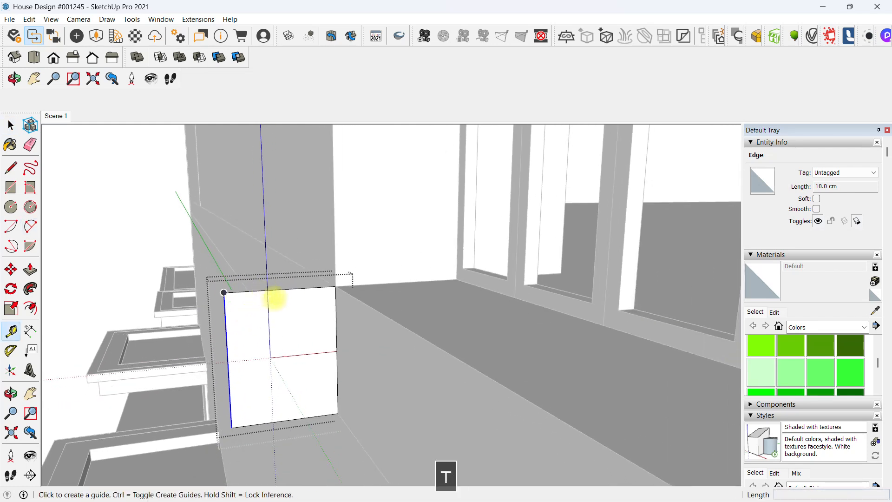
pyautogui.click(281, 290)
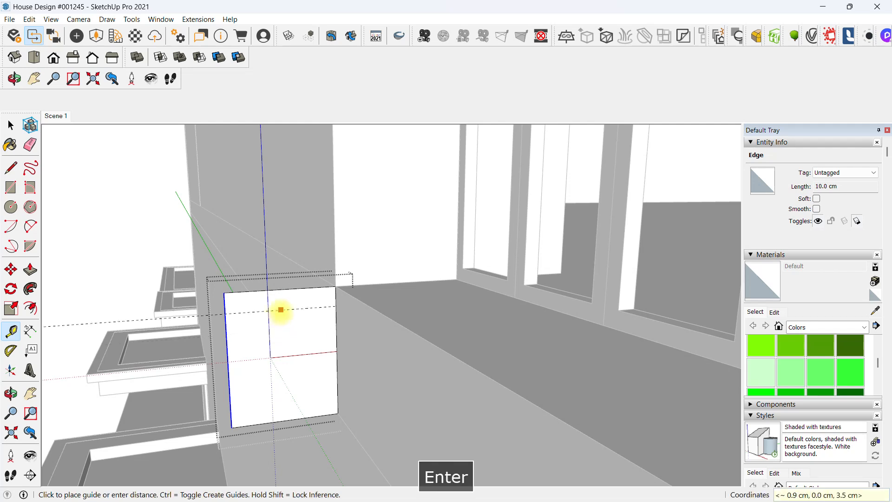
pyautogui.click(280, 309)
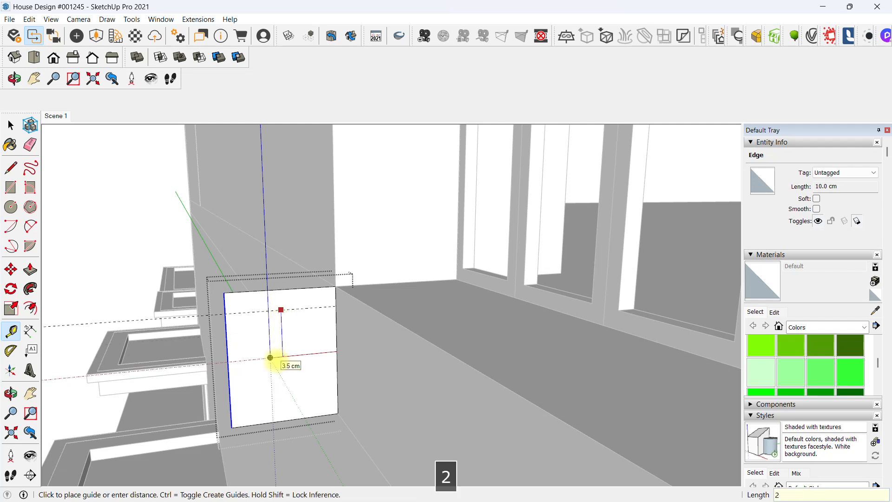
pyautogui.press('Return')
pyautogui.click(290, 335)
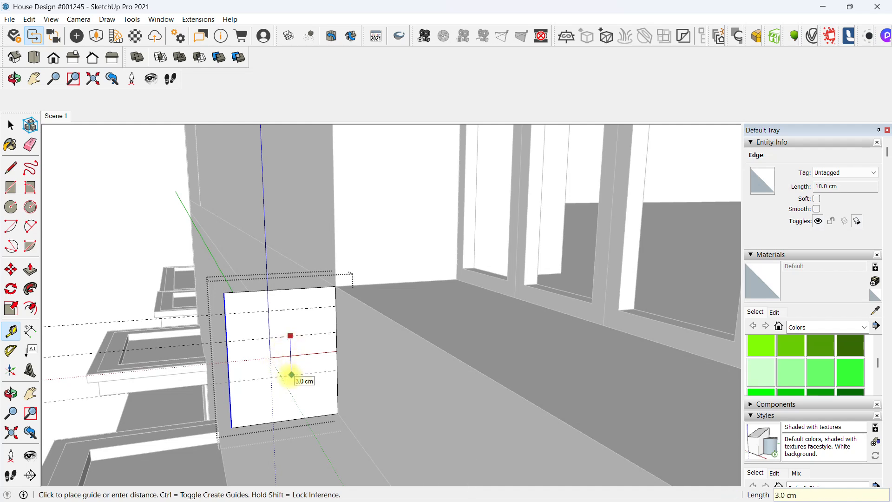
pyautogui.press('Return')
# - Place three vertical guides across the profile face, the first 1.5 cm from the outer edge and the second 2 cm further in
pyautogui.click(230, 393)
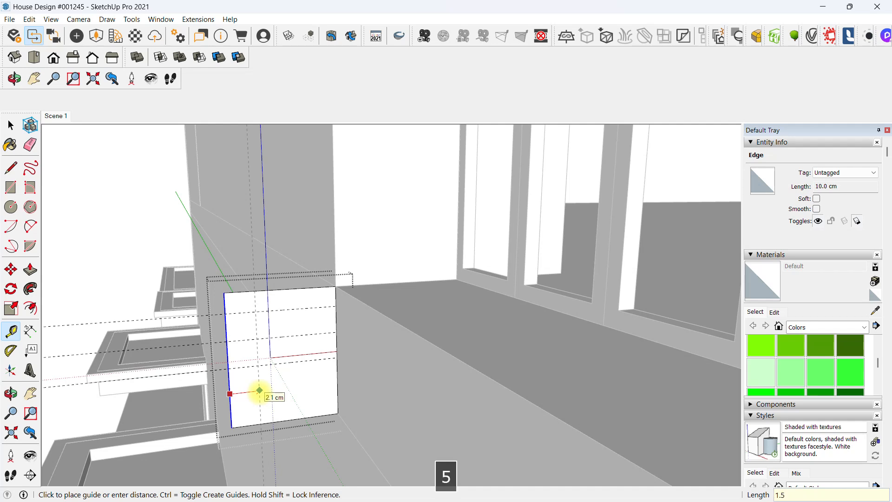
pyautogui.press('Return')
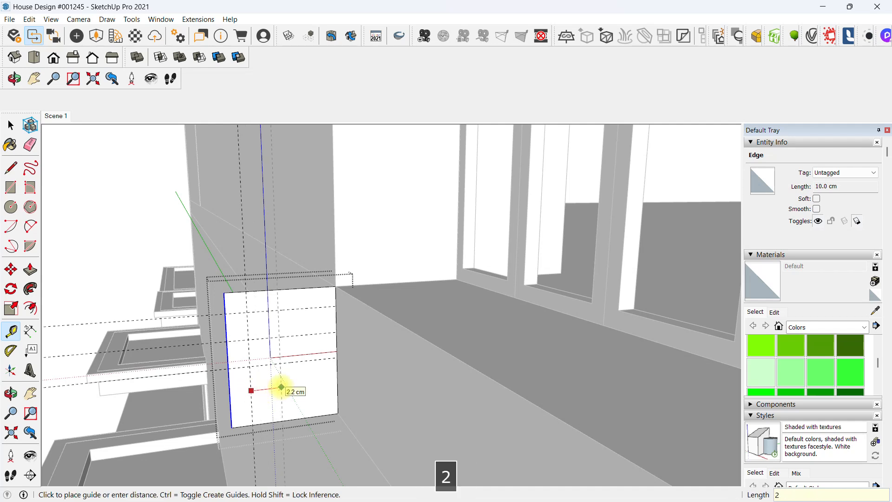
pyautogui.press('Return')
pyautogui.click(278, 386)
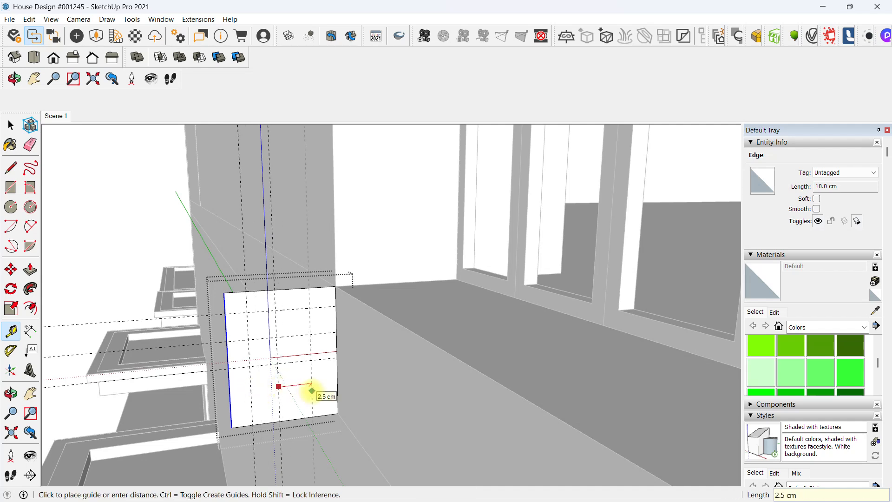
pyautogui.press('Return')
# - Draw a line along the upper guide from the profile's outer edge to the first vertical guide
pyautogui.moveTo(312, 390); pyautogui.dragTo(276, 356, button='middle')
pyautogui.press('space')
pyautogui.scroll(3, 276, 356)
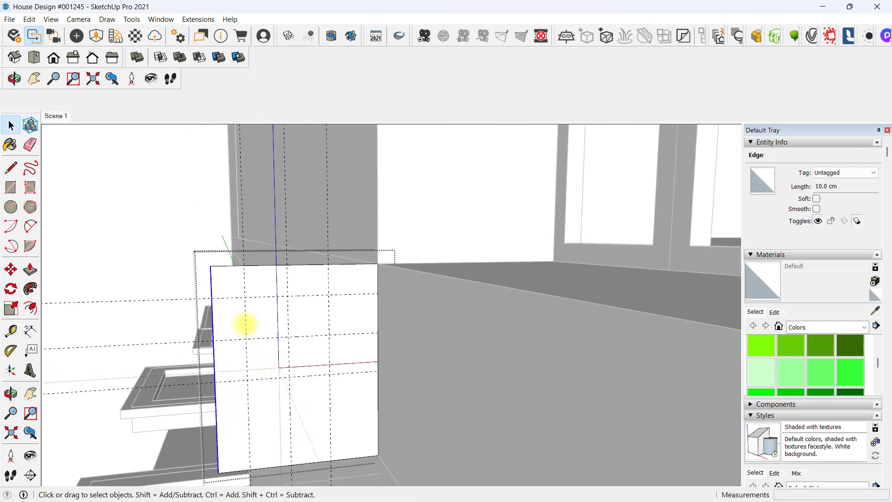
pyautogui.press('l')
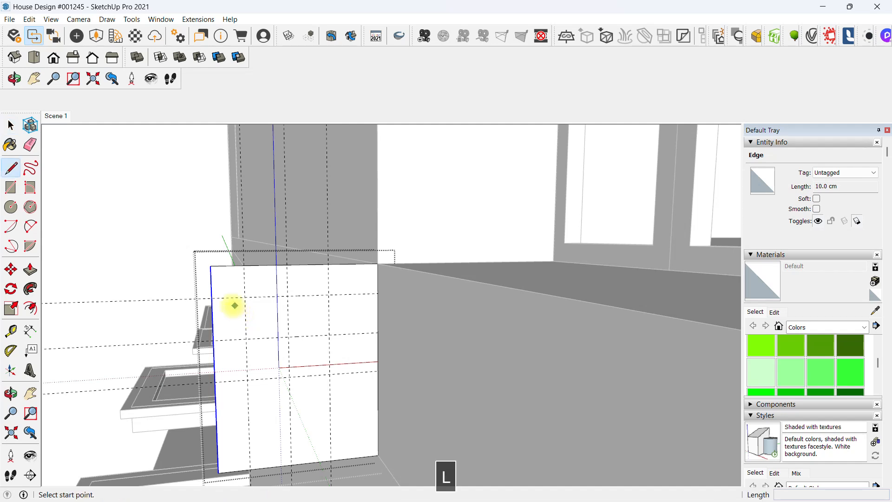
pyautogui.scroll(1, 235, 305)
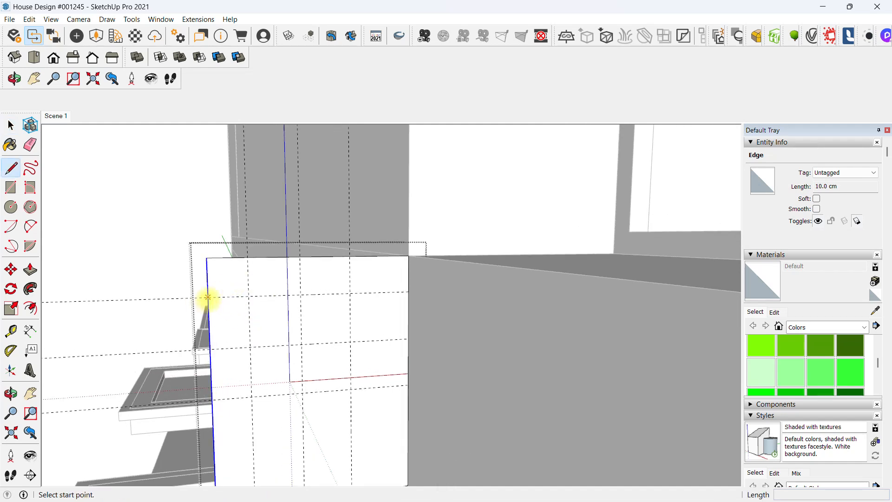
pyautogui.click(207, 297)
pyautogui.click(249, 296)
pyautogui.press('space')
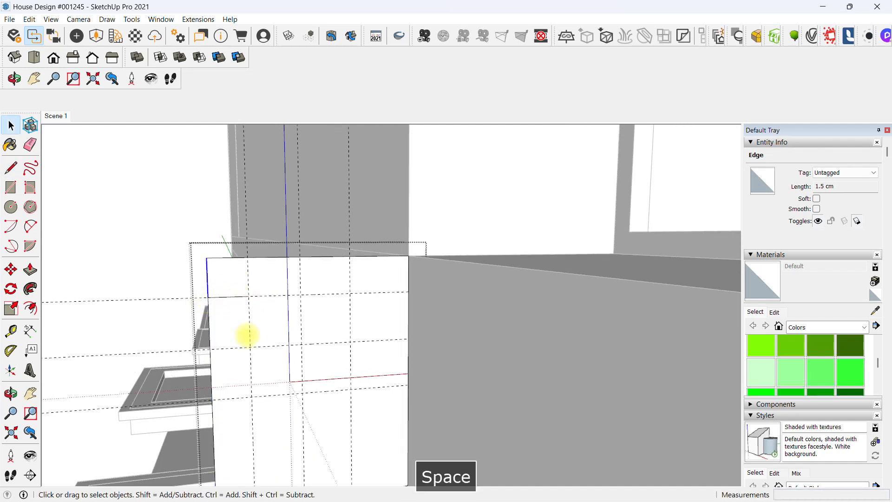
# - Draw a rounded arc from that line's end to the crossing of the second vertical and second horizontal guides
pyautogui.press('a')
pyautogui.click(248, 296)
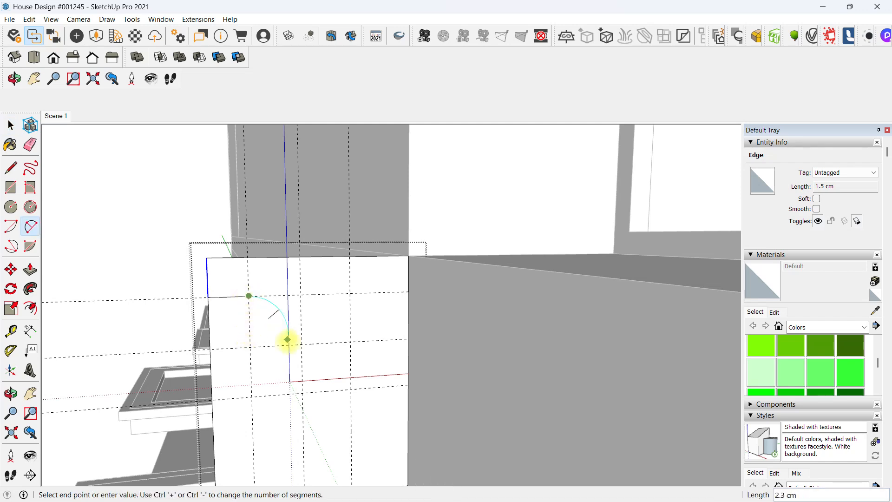
pyautogui.click(302, 344)
pyautogui.click(301, 346)
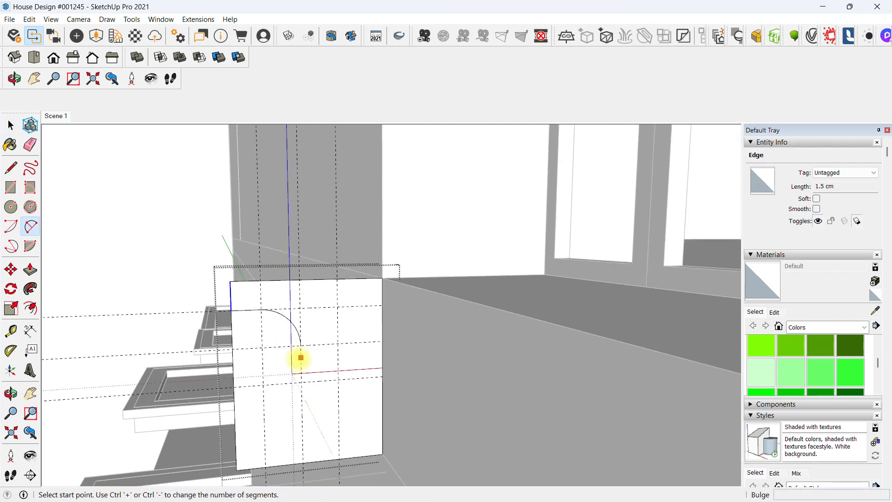
# - Complete the profile outline from the arc's end: down to the lowest guide, a short ledge, a slope to the innermost guide, and down to the lower edge
pyautogui.press('l')
pyautogui.click(301, 337)
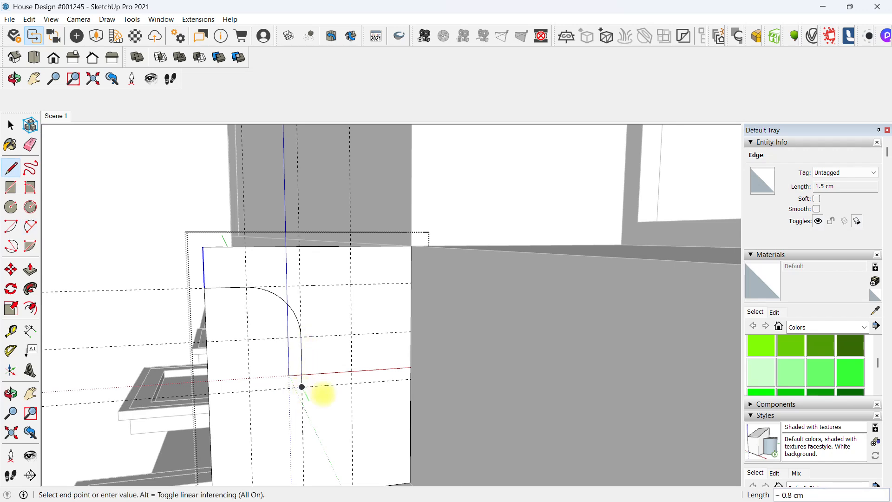
pyautogui.click(327, 385)
pyautogui.scroll(-1, 327, 388)
pyautogui.keyDown('shift'); pyautogui.moveTo(327, 410); pyautogui.dragTo(303, 346, button='middle'); pyautogui.keyUp('shift')
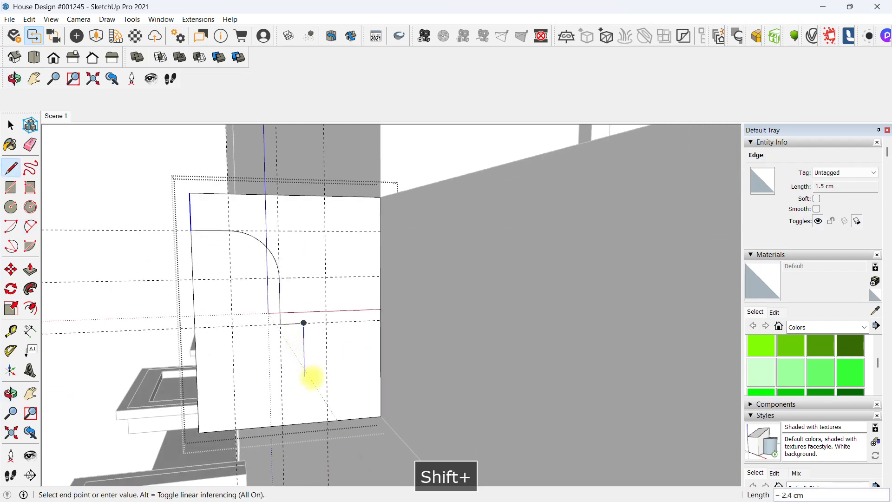
pyautogui.hotkey('ctrl', 'z')
pyautogui.click(280, 324)
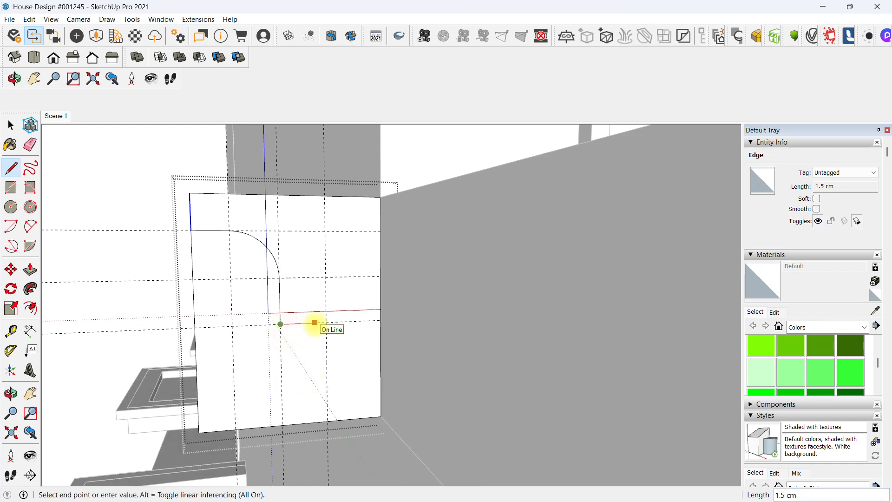
pyautogui.press('Return')
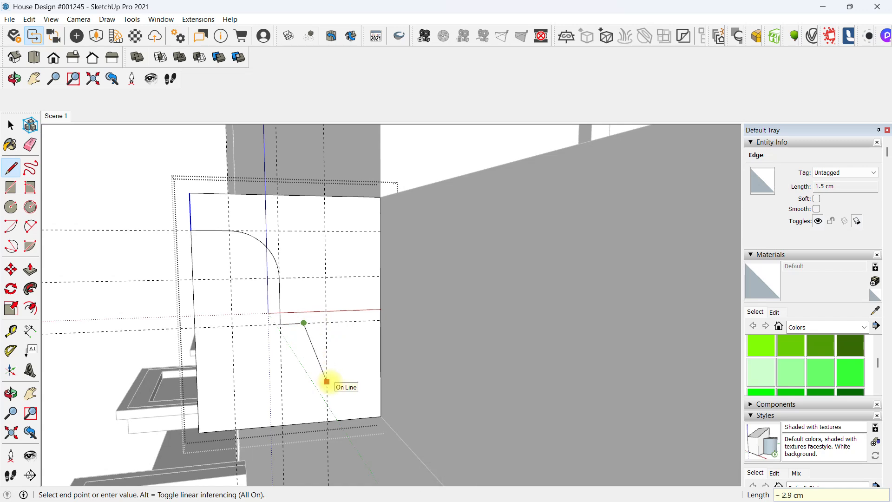
pyautogui.press('space')
pyautogui.moveTo(324, 422); pyautogui.dragTo(305, 371, button='middle')
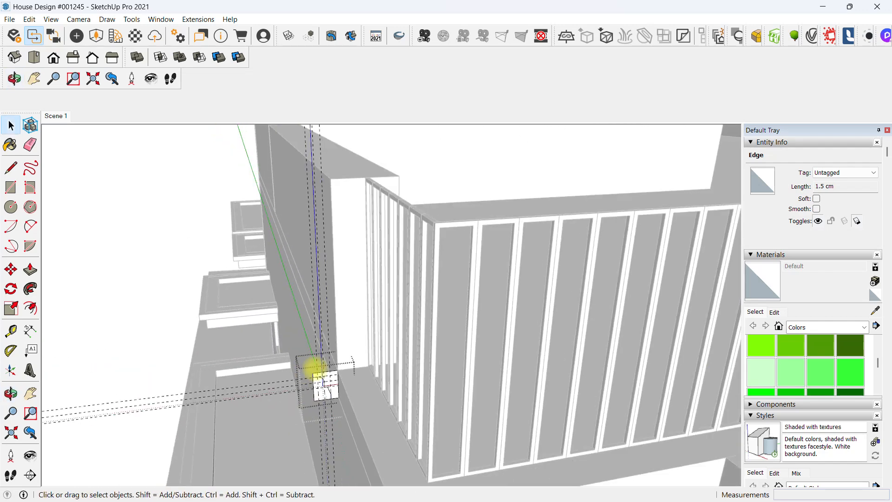
# - Erase all the guides and the leftover outer edges so only the moulding profile remains
pyautogui.press('e')
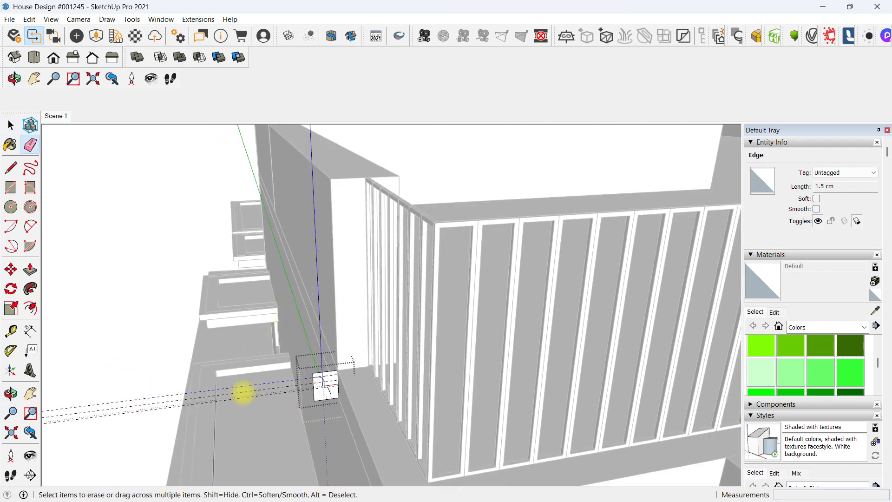
pyautogui.scroll(5, 307, 420)
pyautogui.moveTo(328, 373); pyautogui.dragTo(332, 350)
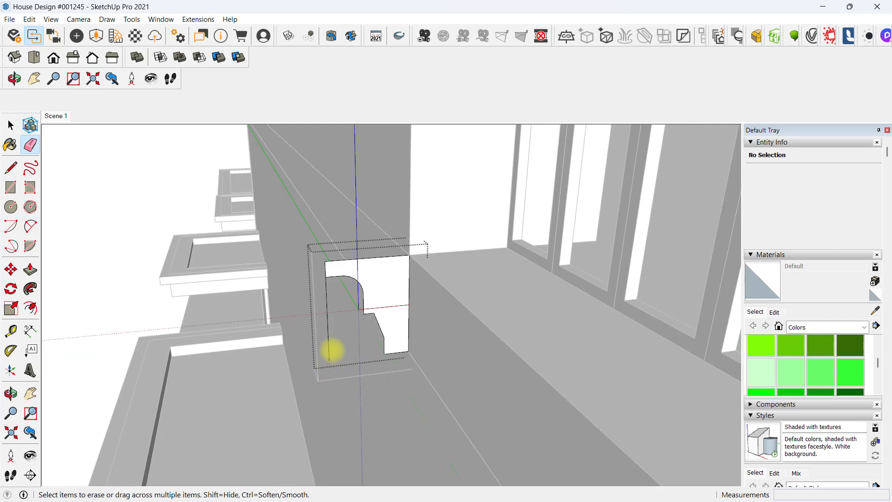
pyautogui.press('space')
# - Draw a continuous path of lines from the profile's corner along the balcony slab's outer edge, around the projecting block, to the far wall
pyautogui.moveTo(299, 380)
pyautogui.mouseDown(button='middle')
pyautogui.moveTo(305, 367)
pyautogui.moveTo(285, 343)
pyautogui.moveTo(320, 341)
pyautogui.mouseUp(button='middle')
pyautogui.press('l')
pyautogui.scroll(-5, 296, 308)
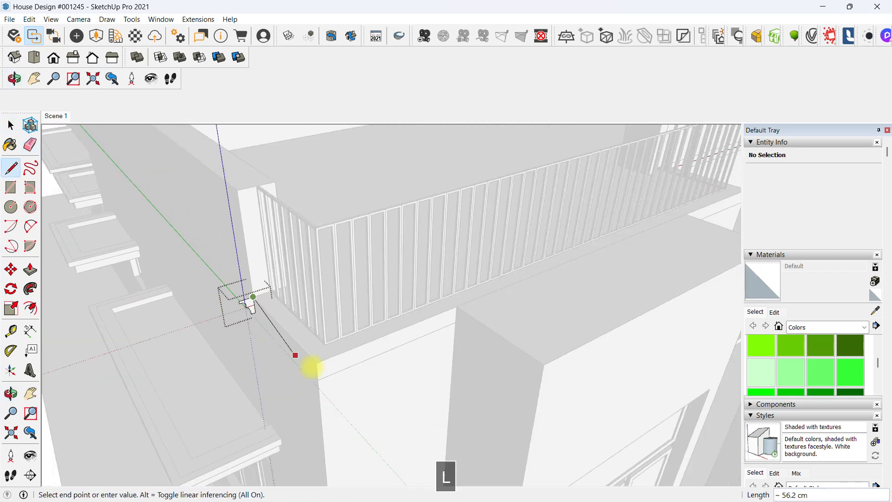
pyautogui.click(316, 362)
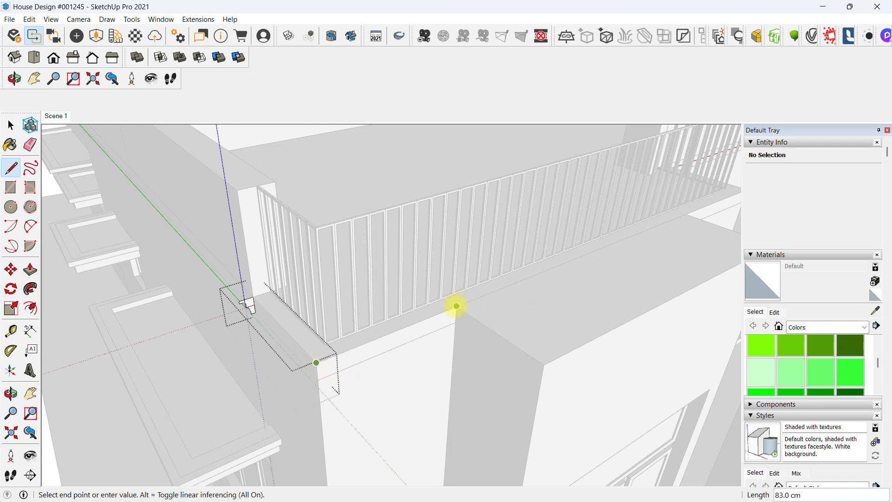
pyautogui.click(456, 306)
pyautogui.moveTo(456, 306); pyautogui.dragTo(513, 346, button='middle')
pyautogui.click(534, 361)
pyautogui.keyDown('shift'); pyautogui.moveTo(705, 326); pyautogui.dragTo(325, 406, button='middle'); pyautogui.keyUp('shift')
pyautogui.click(307, 402)
pyautogui.moveTo(333, 343); pyautogui.dragTo(398, 368, button='middle')
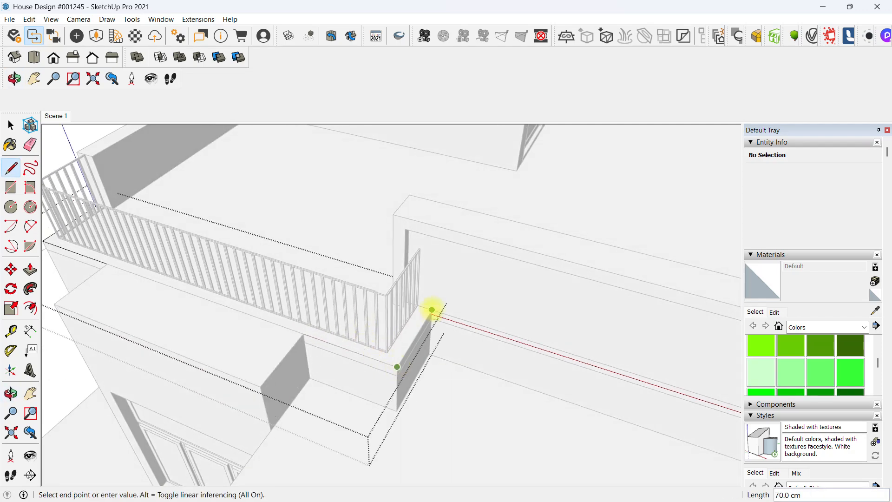
pyautogui.press('space')
# - Select the path edges and extrude the moulding profile along them with Follow Me
pyautogui.moveTo(452, 298); pyautogui.dragTo(324, 295, button='middle')
pyautogui.hotkey('ctrl', 'a')
pyautogui.scroll(3, 308, 288)
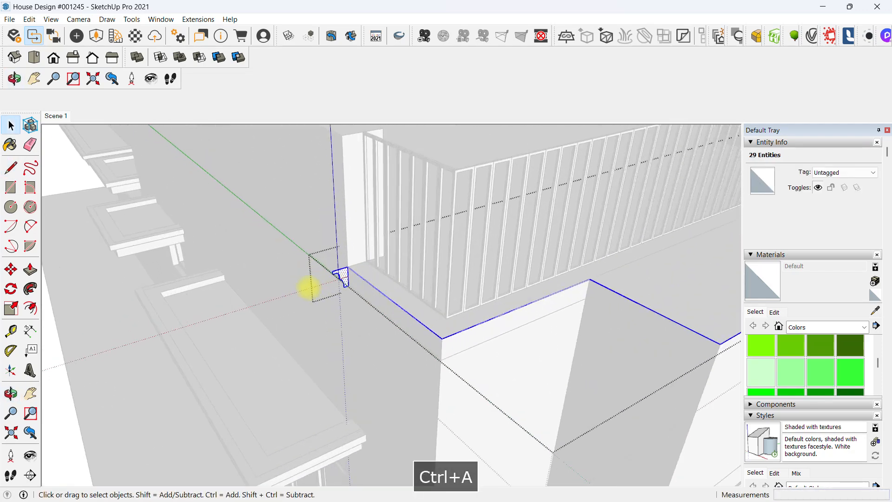
pyautogui.scroll(2, 308, 288)
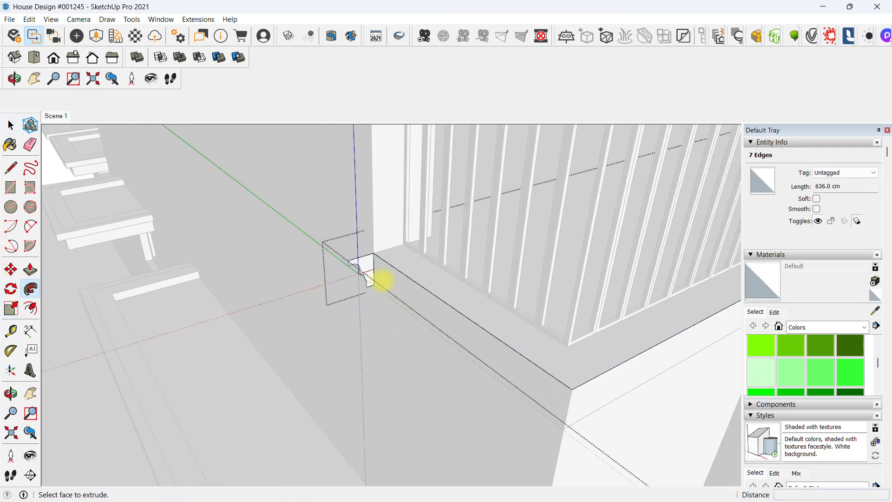
pyautogui.click(367, 264)
pyautogui.press('space')
pyautogui.scroll(-4, 367, 263)
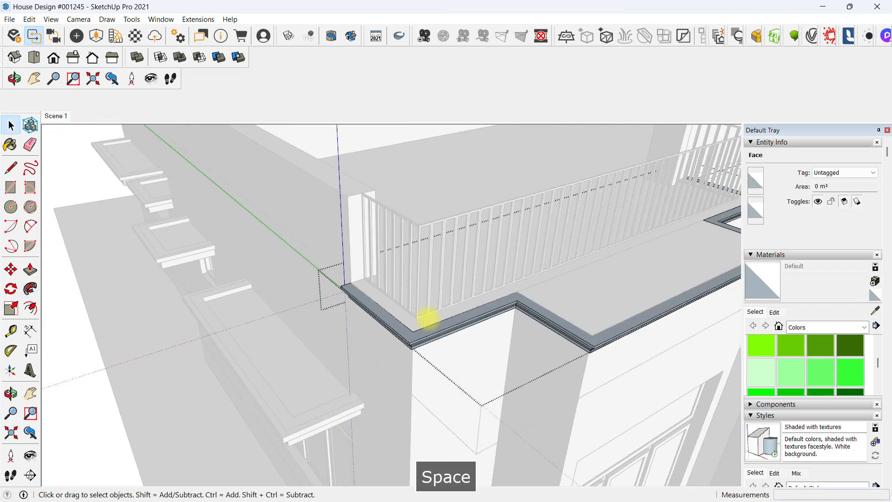
# - Select the whole balcony moulding, reverse its faces, and close the group
pyautogui.moveTo(426, 316); pyautogui.dragTo(267, 233, button='middle')
pyautogui.scroll(-2, 267, 232)
pyautogui.hotkey('ctrl', 'a')
pyautogui.moveTo(331, 312); pyautogui.dragTo(458, 292, button='middle')
pyautogui.press('space')
pyautogui.scroll(1, 438, 209)
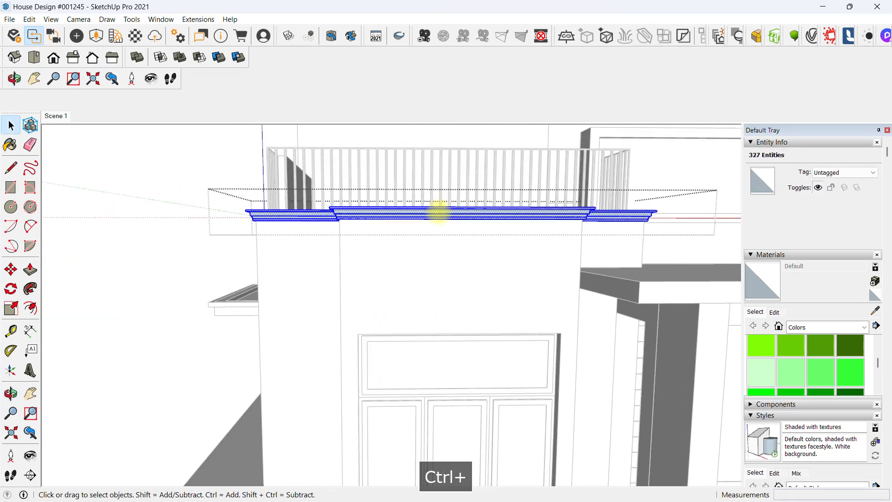
pyautogui.rightClick(438, 209)
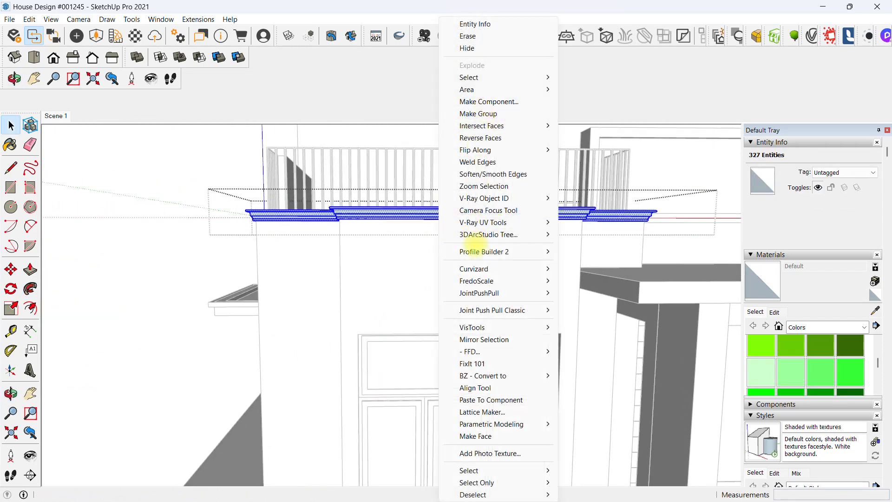
pyautogui.click(478, 138)
pyautogui.scroll(-4, 330, 245)
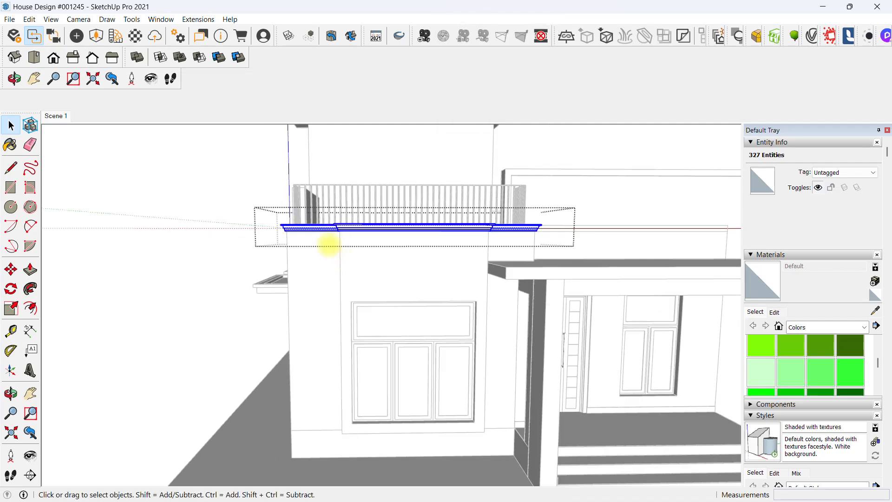
pyautogui.click(227, 227)
pyautogui.scroll(-2, 227, 227)
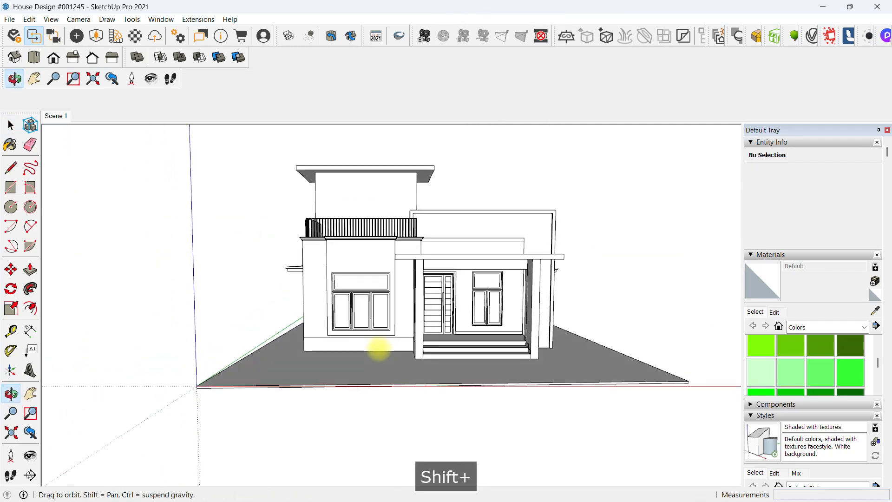